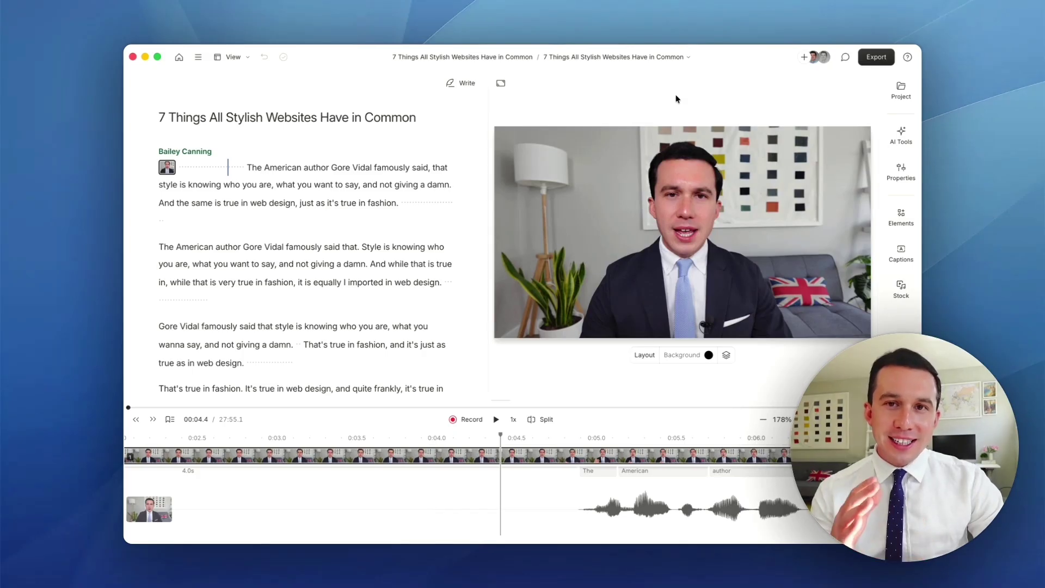
Return to the Projects list, browse the grid, and reopen '7 Things All Stylish Websites Have in Common'
left_click(179, 57)
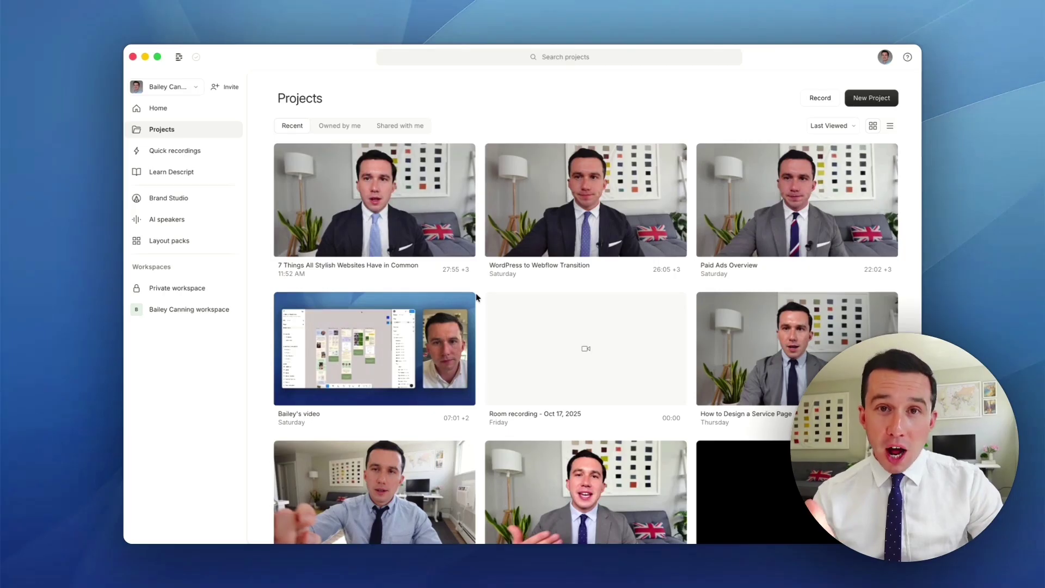
scroll(476, 296, "down", 10)
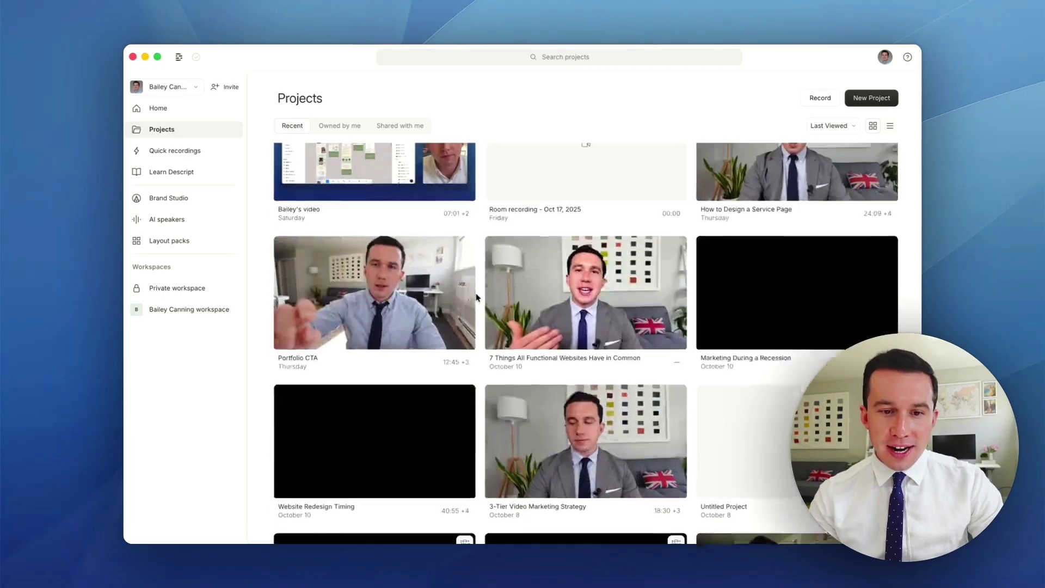
scroll(477, 297, "down", 3)
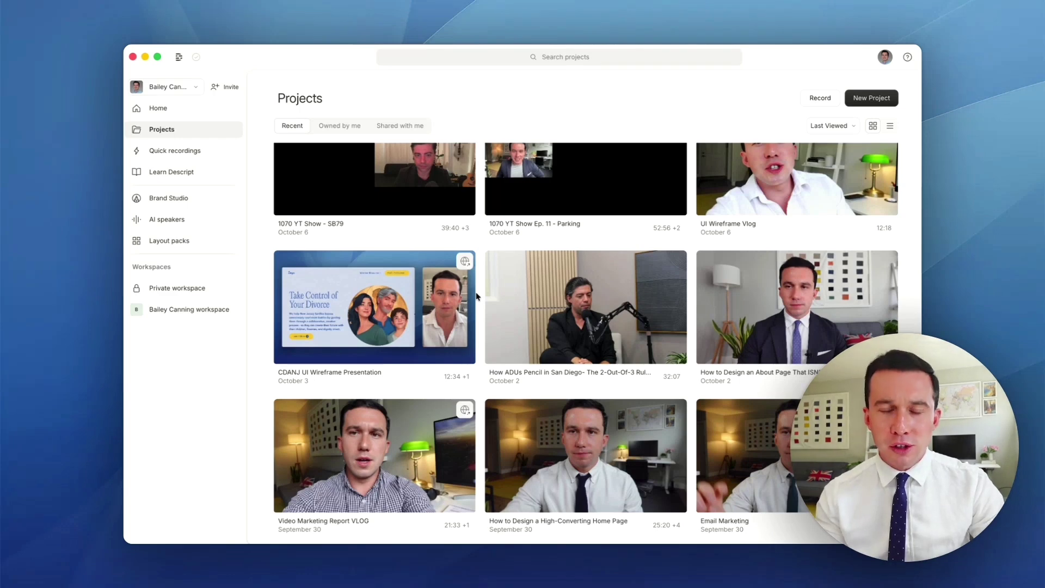
scroll(477, 296, "up", 6)
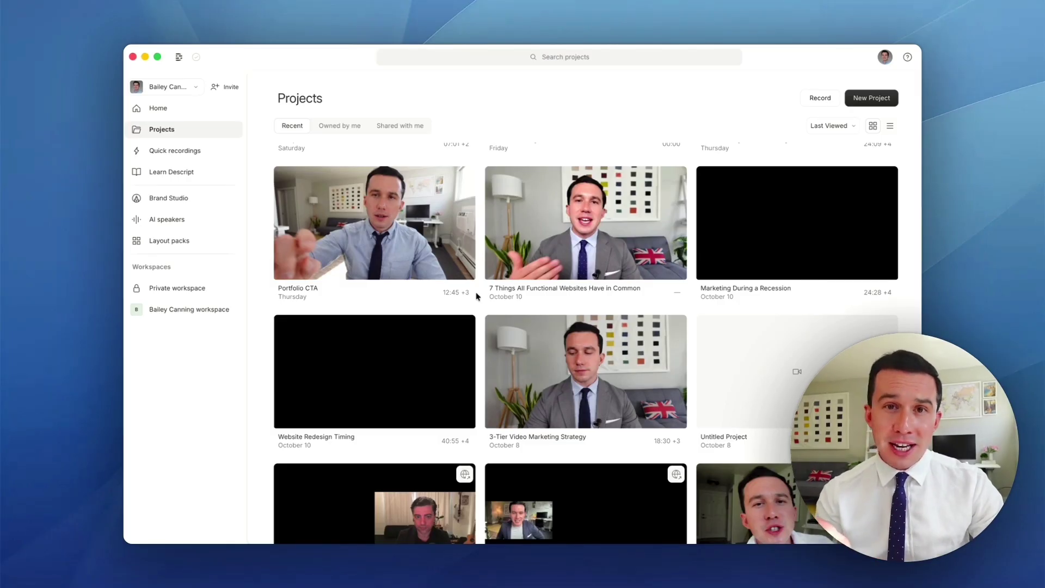
scroll(477, 295, "up", 5)
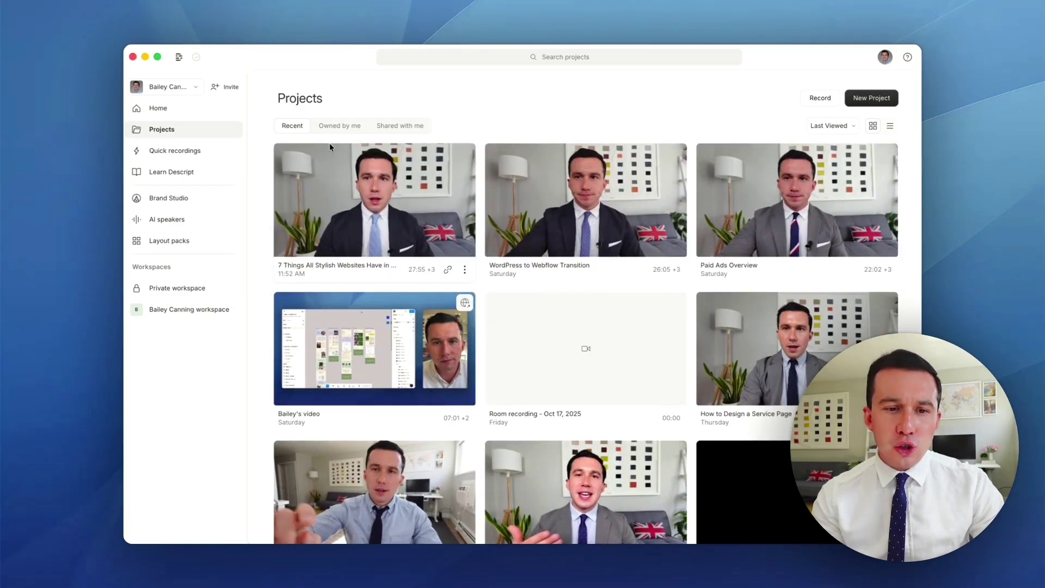
left_click(329, 144)
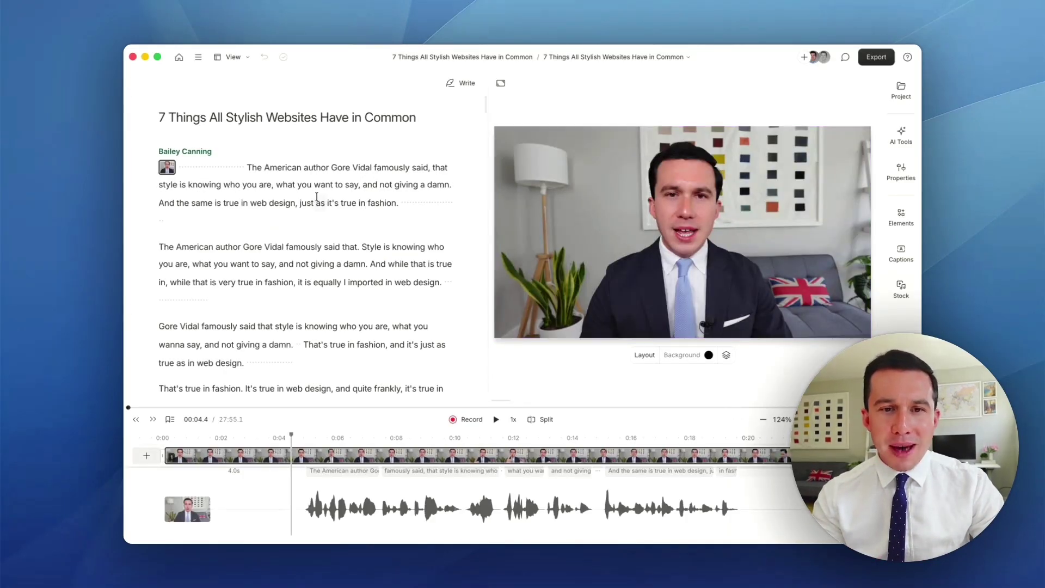
Check the Compositions list without switching, then scroll through the unedited, repeated intro takes
left_click(597, 59)
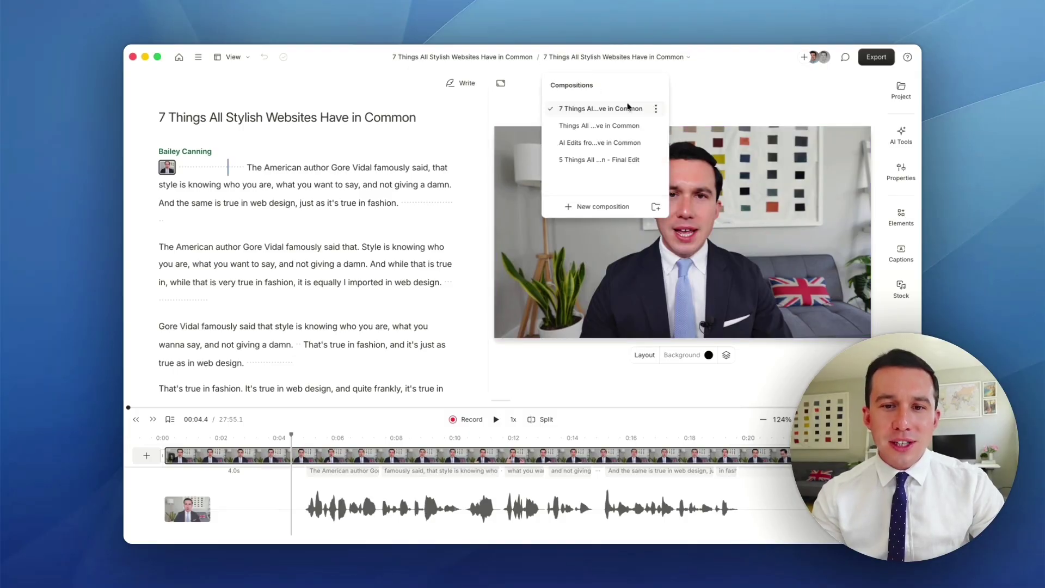
left_click(657, 58)
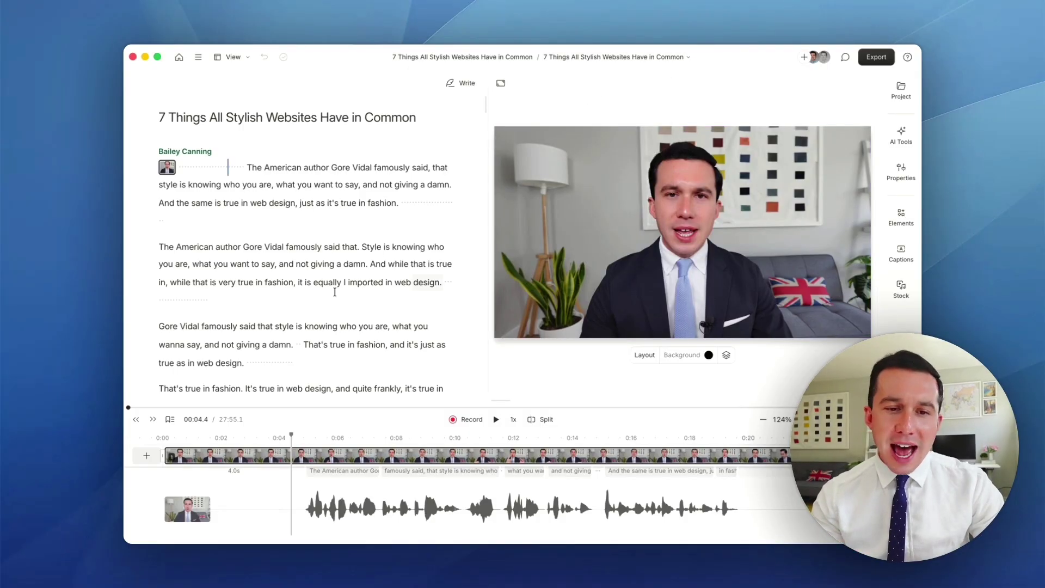
scroll(335, 292, "down", 8)
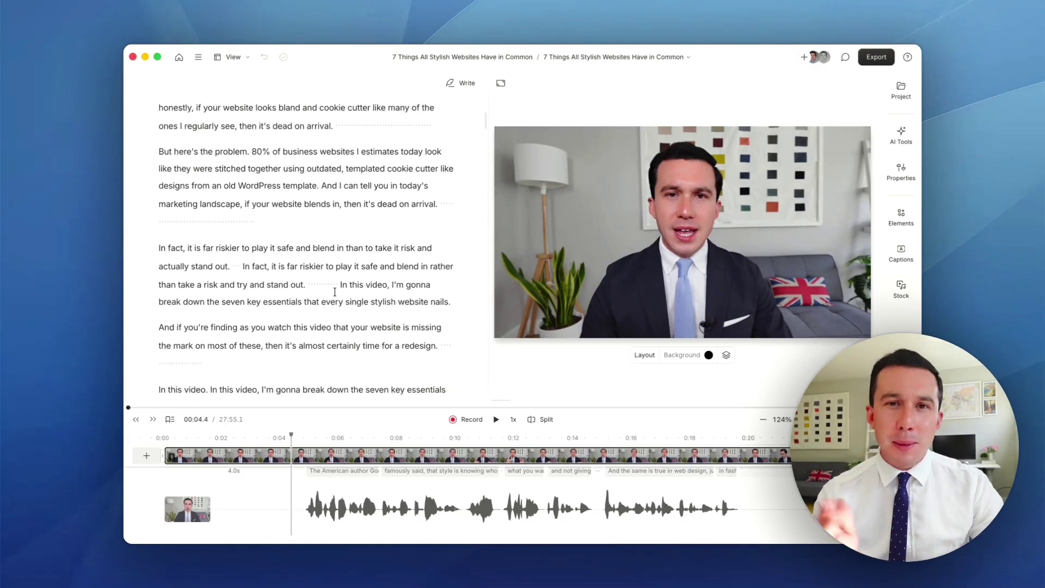
scroll(335, 292, "up", 8)
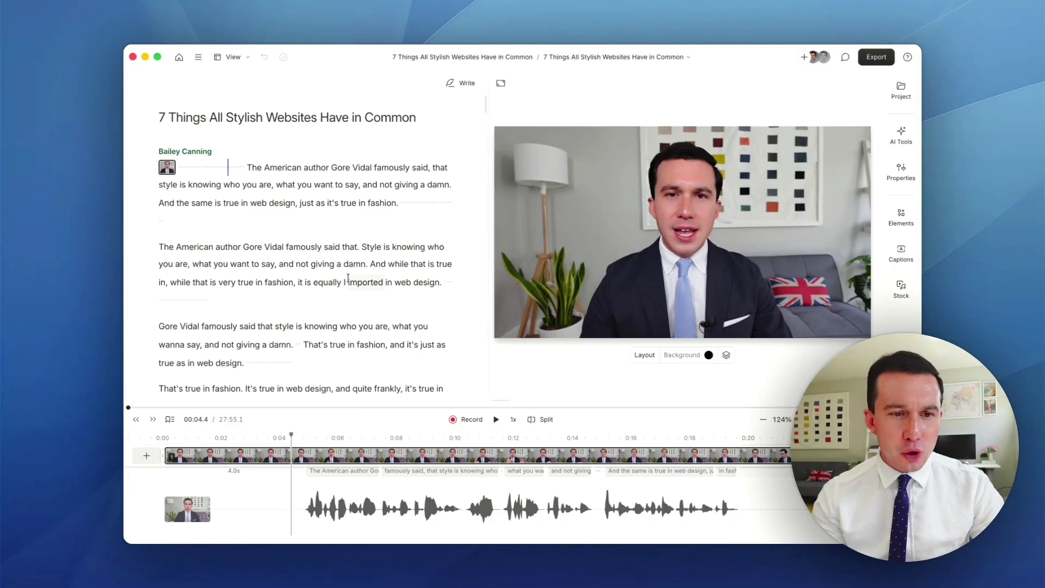
scroll(339, 315, "down", 10)
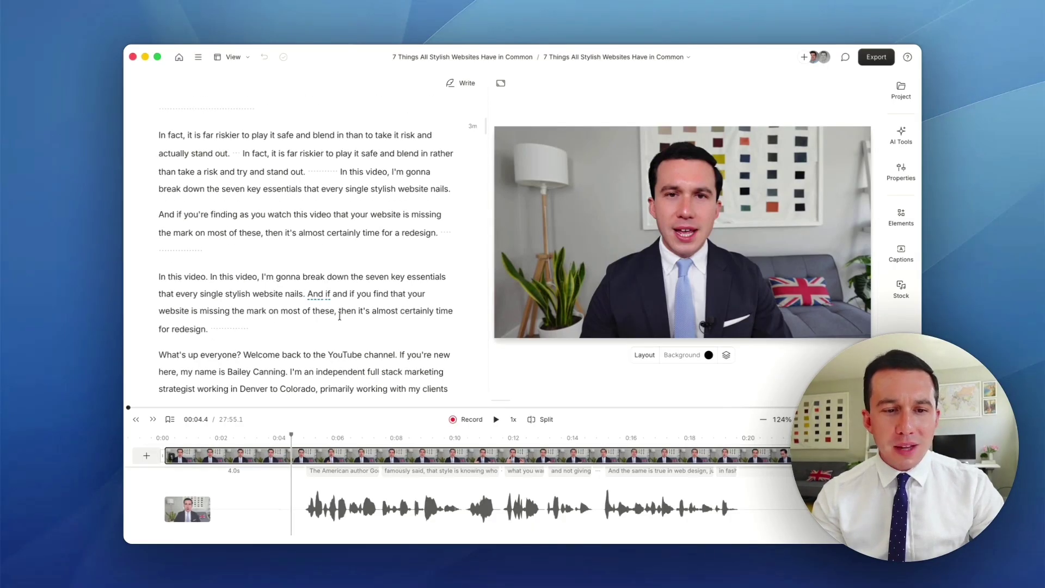
scroll(339, 316, "down", 4)
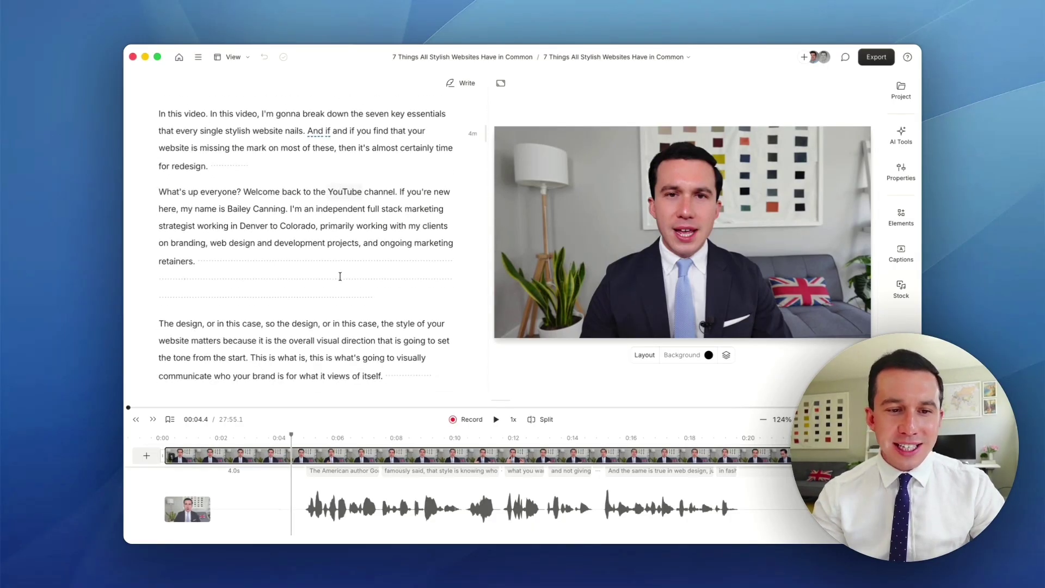
scroll(340, 277, "down", 12)
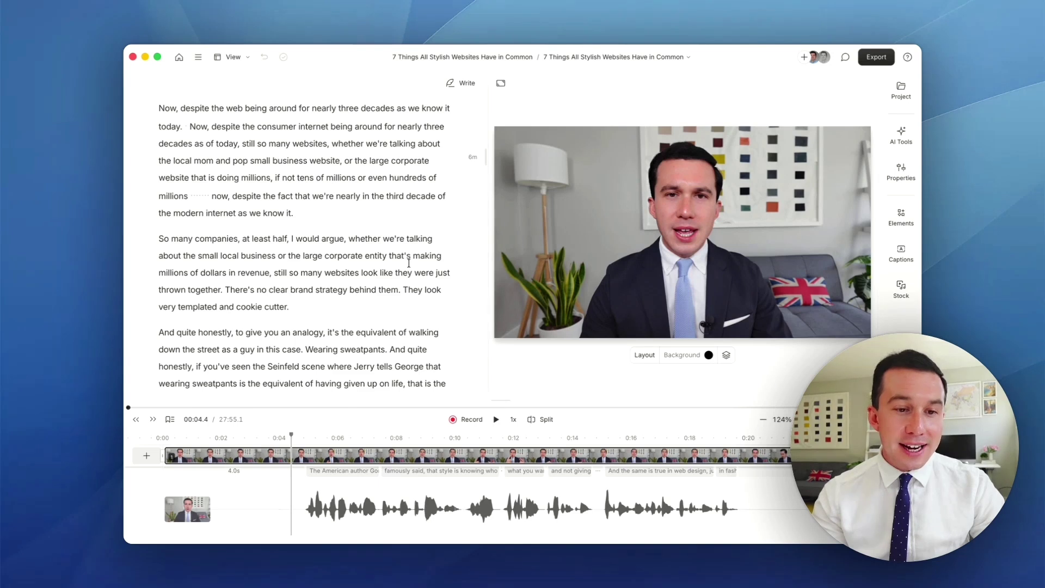
scroll(409, 263, "down", 1)
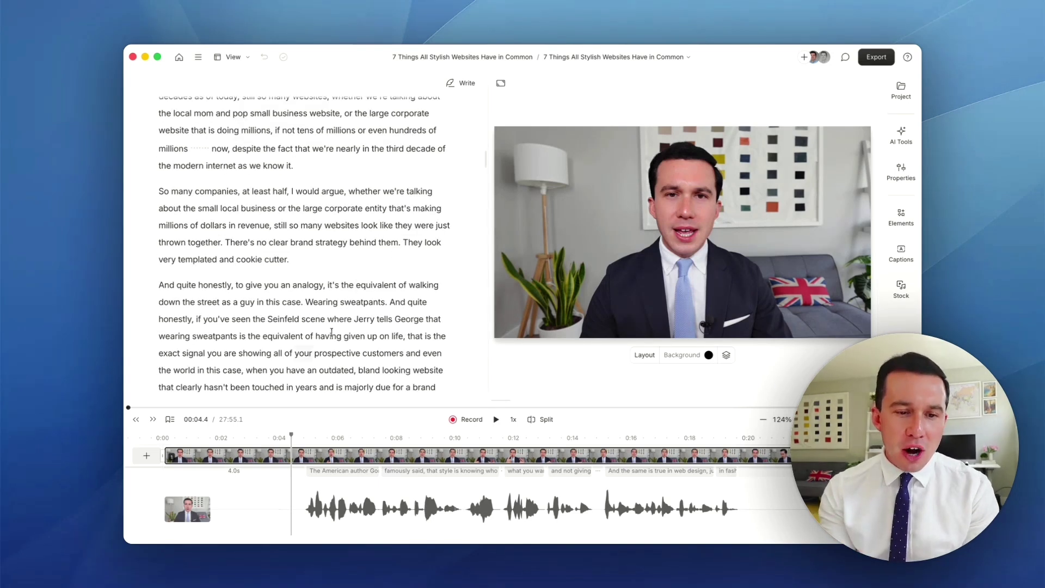
Enlarge the timeline, try the tool list and scene view, then shrink it for a bigger preview
left_click_drag(500, 401, 518, 249)
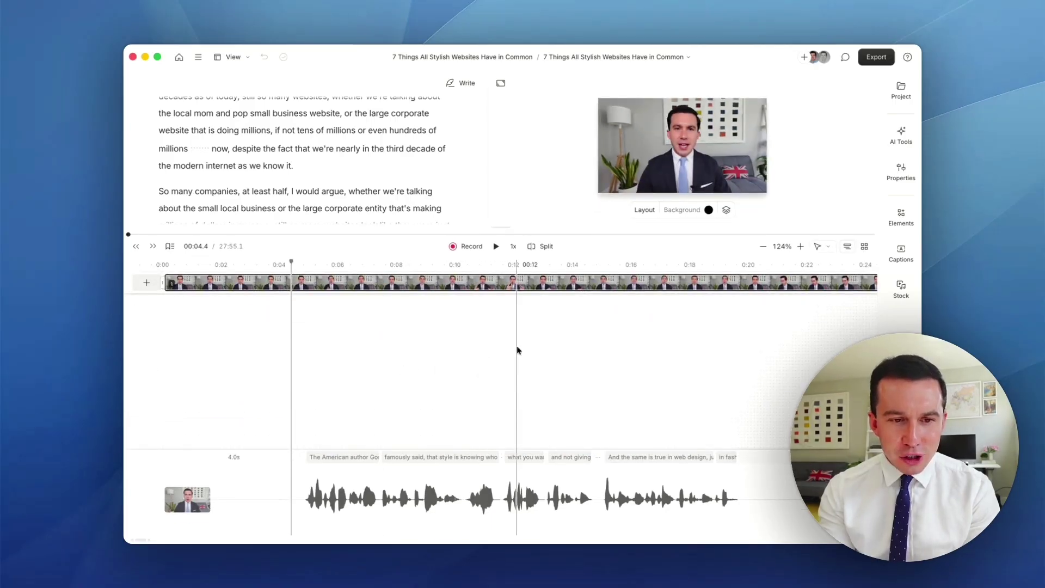
left_click(828, 246)
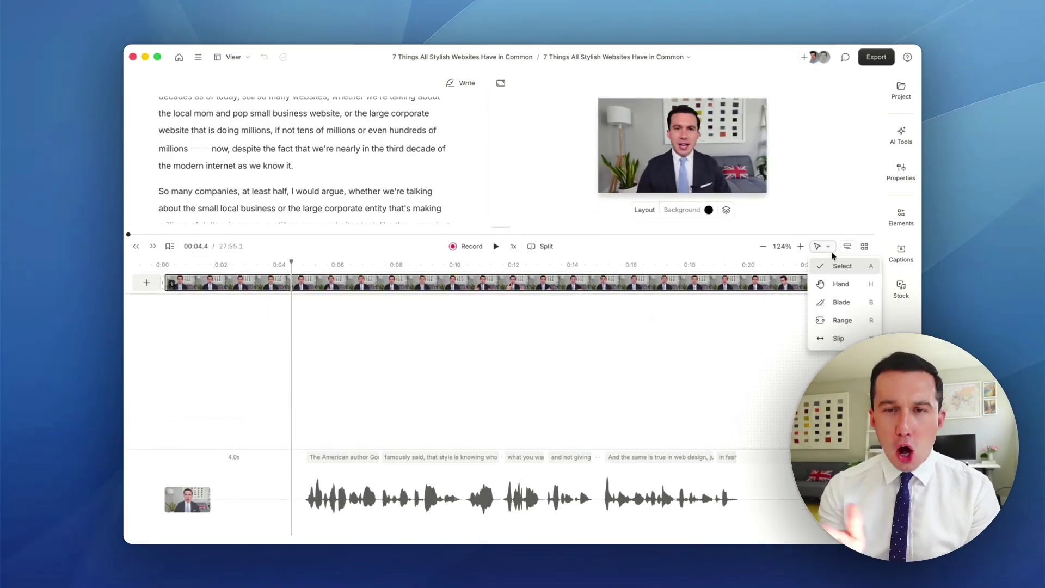
left_click(871, 251)
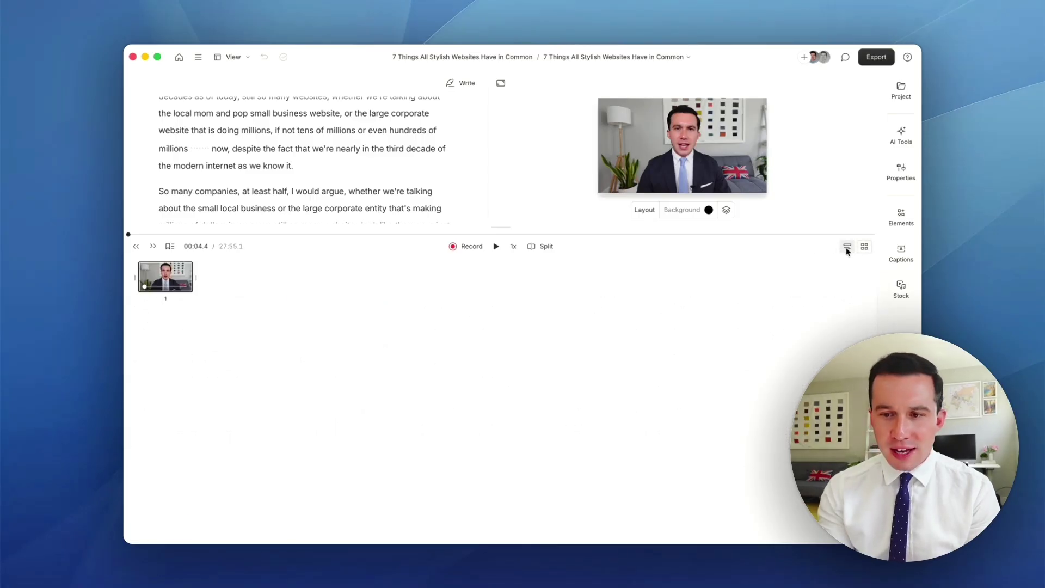
left_click(847, 246)
left_click_drag(815, 232, 792, 383)
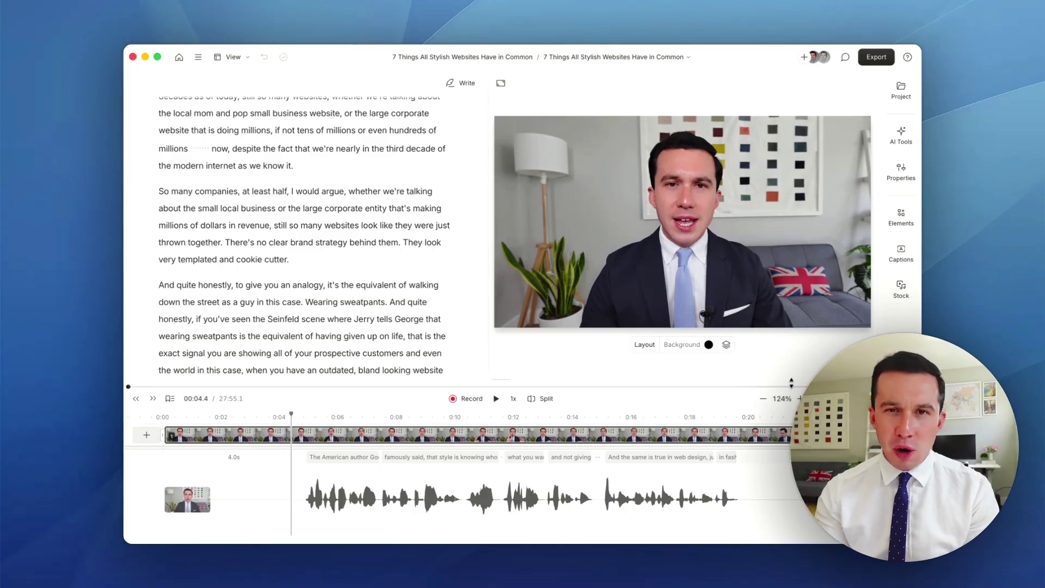
Move the playhead through the script to 07:20, just before the seven key elements passage
left_click(362, 336)
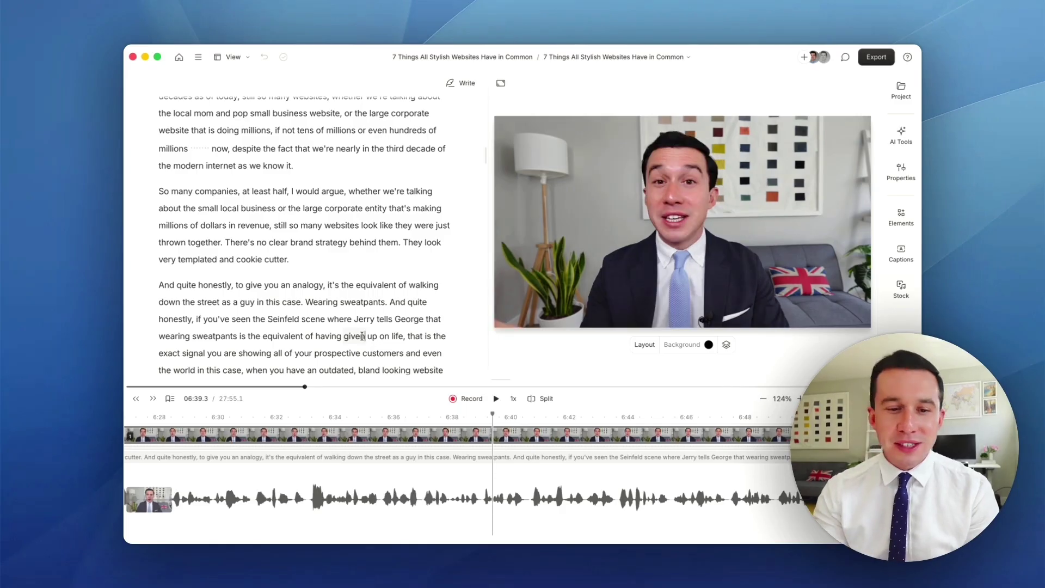
scroll(362, 336, "down", 3)
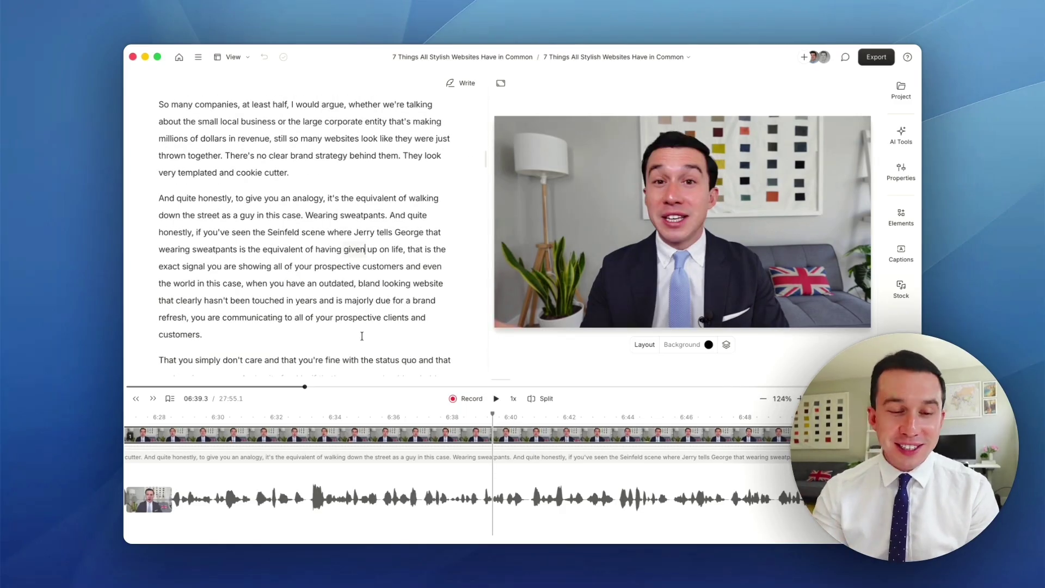
left_click(362, 336)
scroll(362, 336, "down", 2)
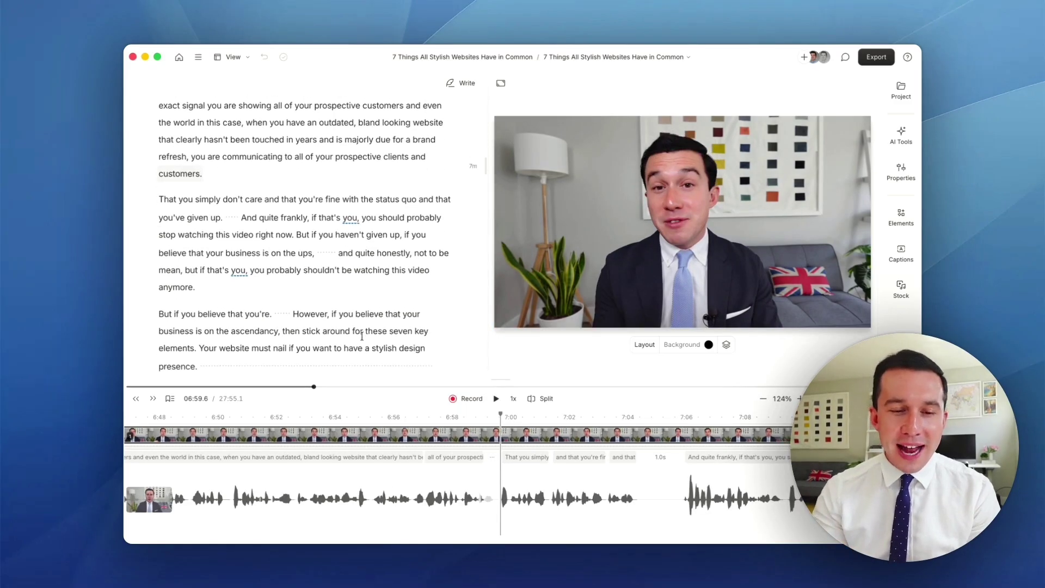
left_click(349, 311)
scroll(351, 291, "down", 1)
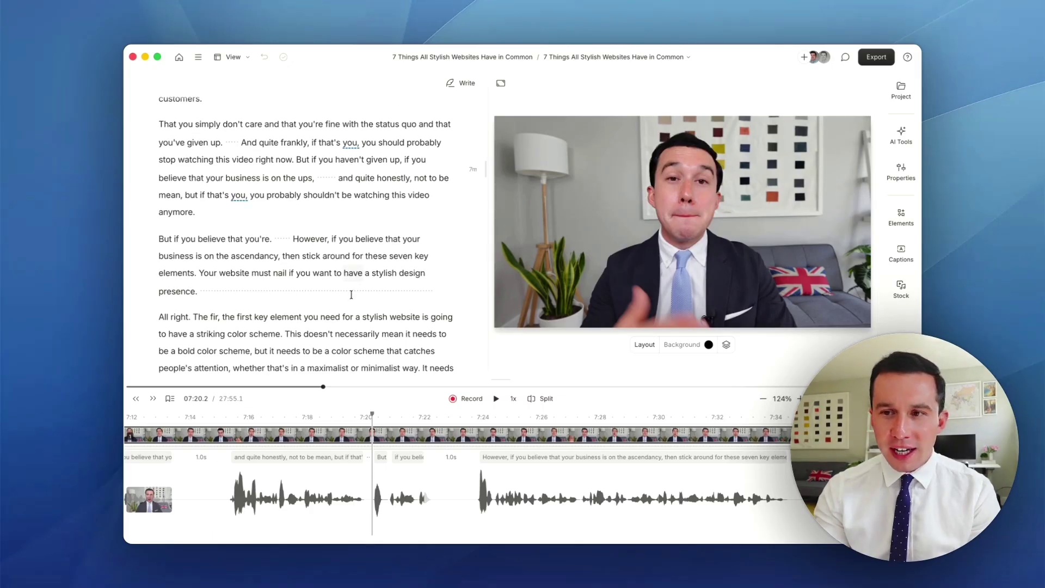
left_click(910, 135)
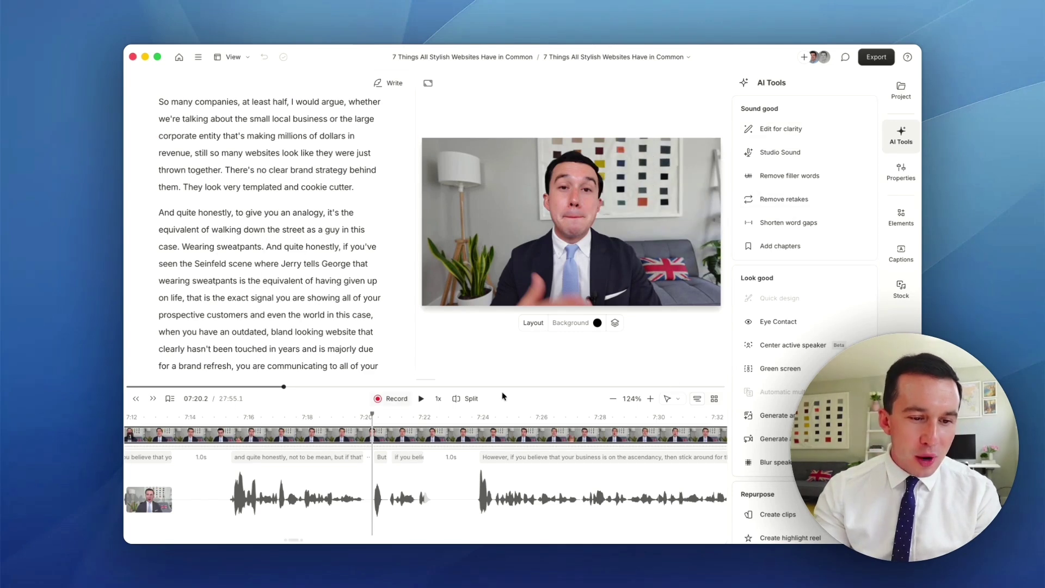
Shorten all 108 word gaps over 0.3 s to 0.3 s, bringing the edit to 20:24.5
left_click(826, 205)
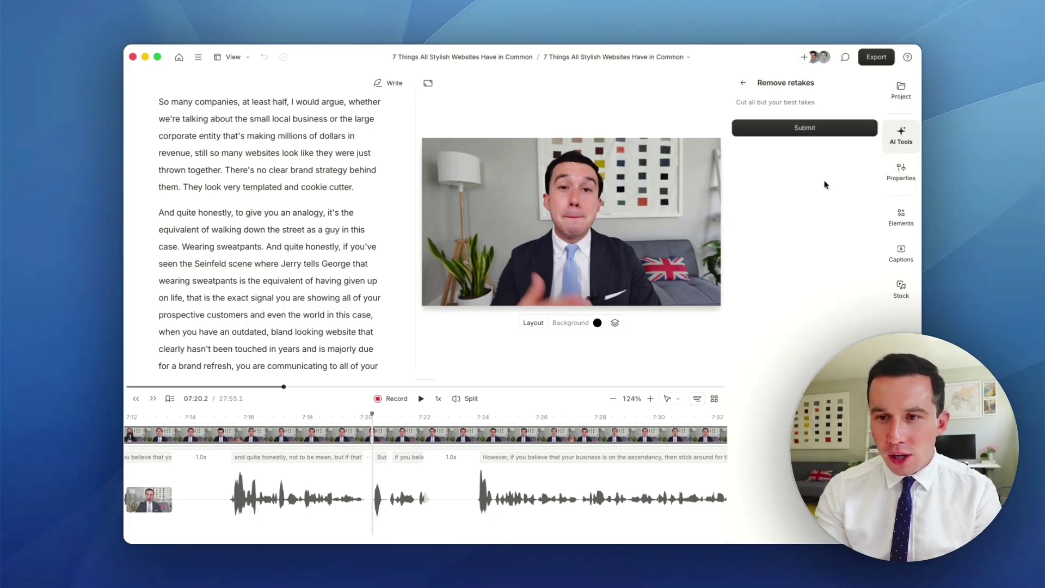
left_click(747, 79)
left_click(793, 222)
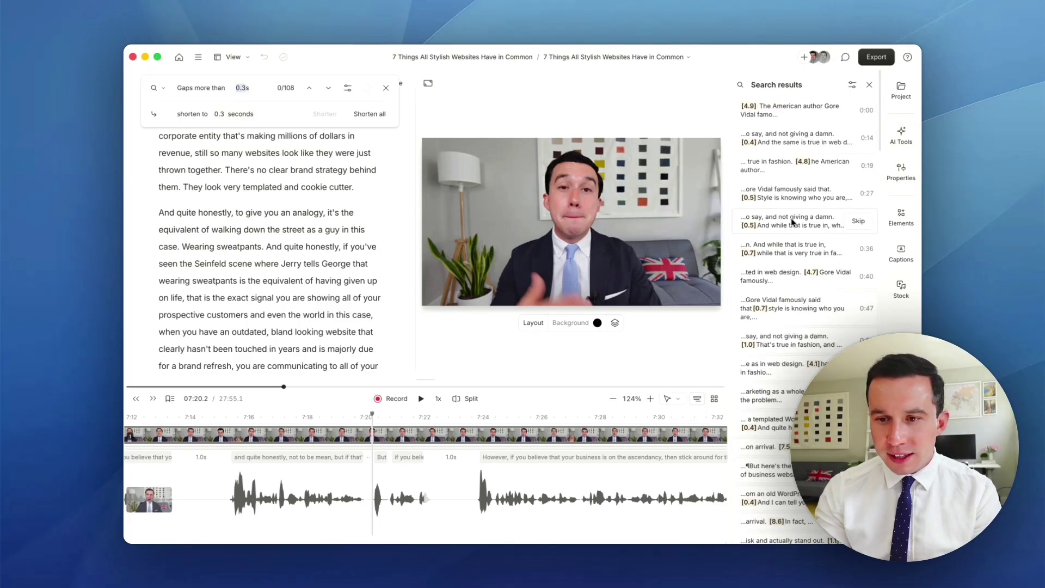
left_click(387, 115)
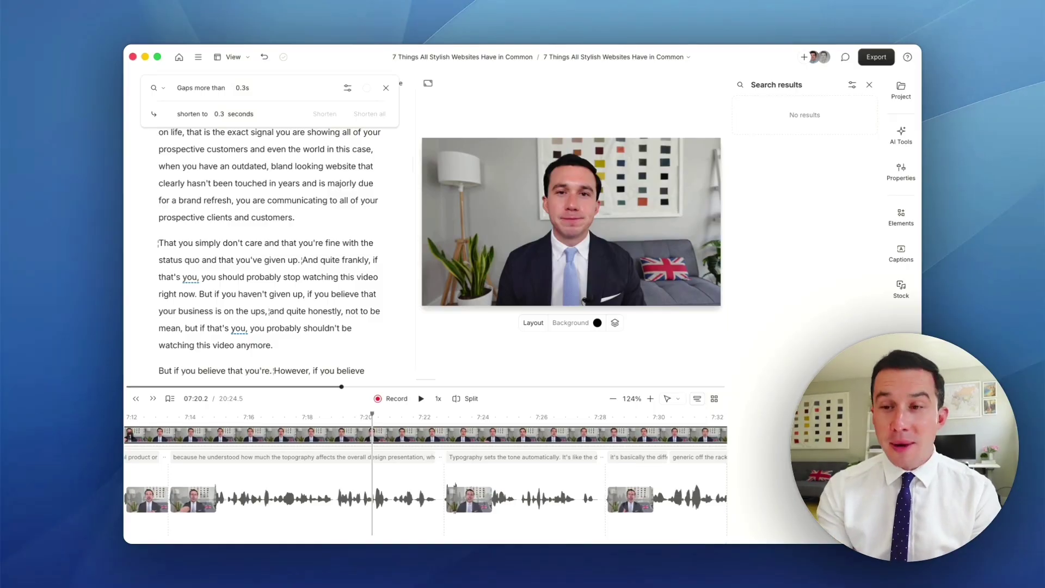
left_click(901, 135)
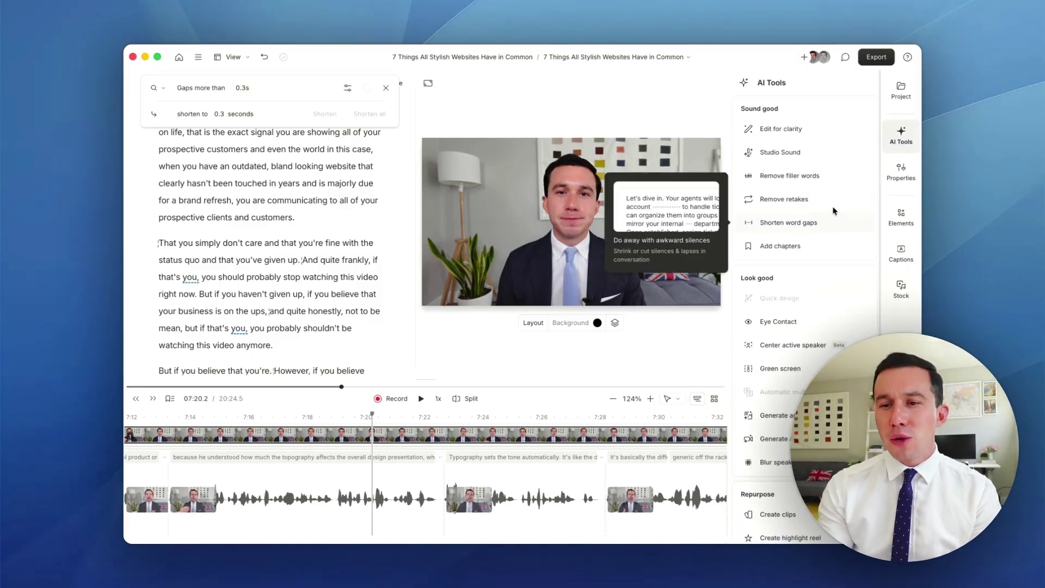
Find and delete every filler word in the transcript
left_click(819, 179)
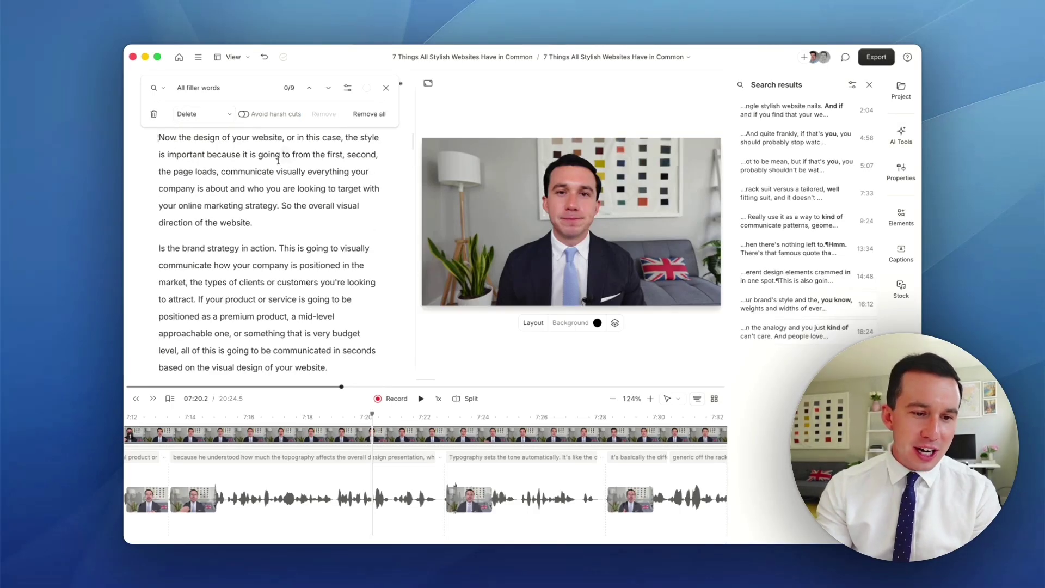
left_click(384, 117)
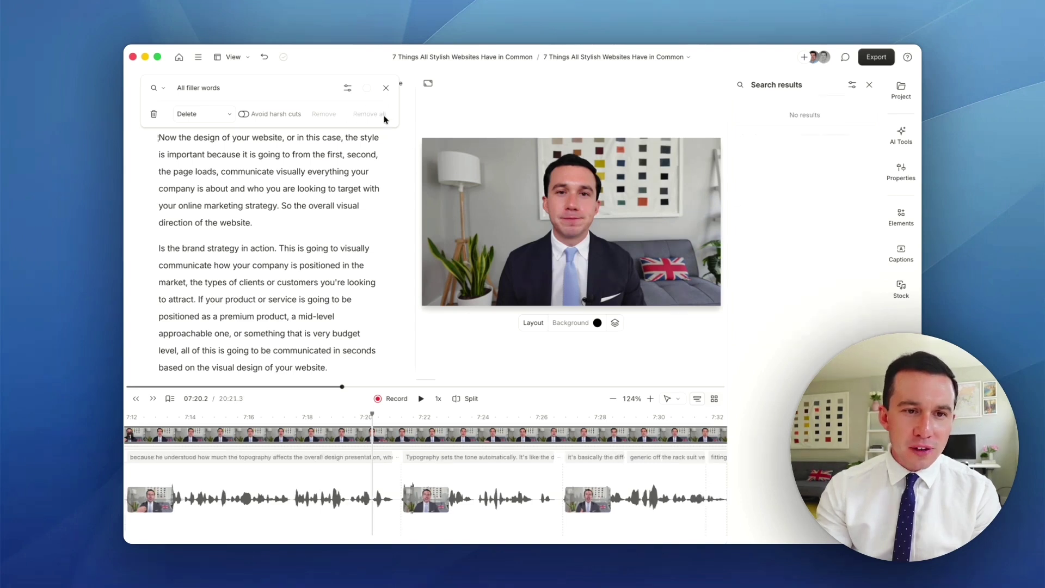
left_click(901, 134)
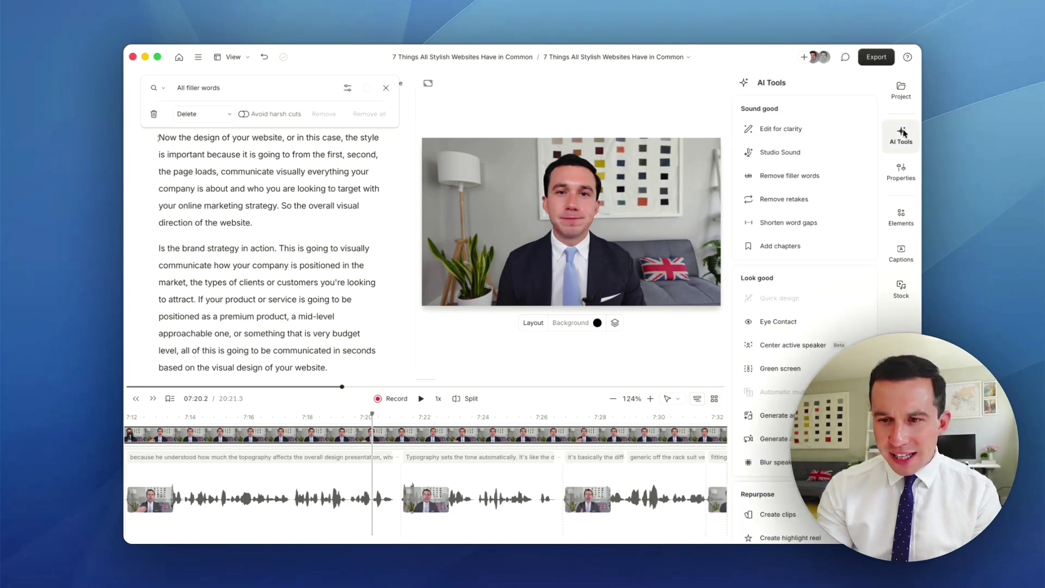
Remove retakes and copy the edits into a new 'AI Edits' composition running 17:35.4
left_click(805, 201)
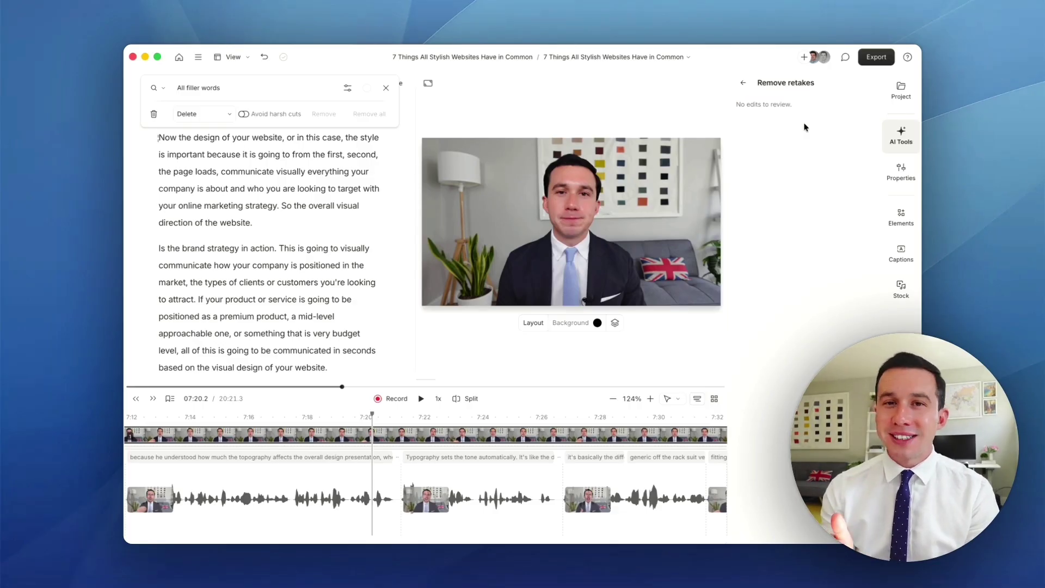
scroll(765, 369, "down", 20)
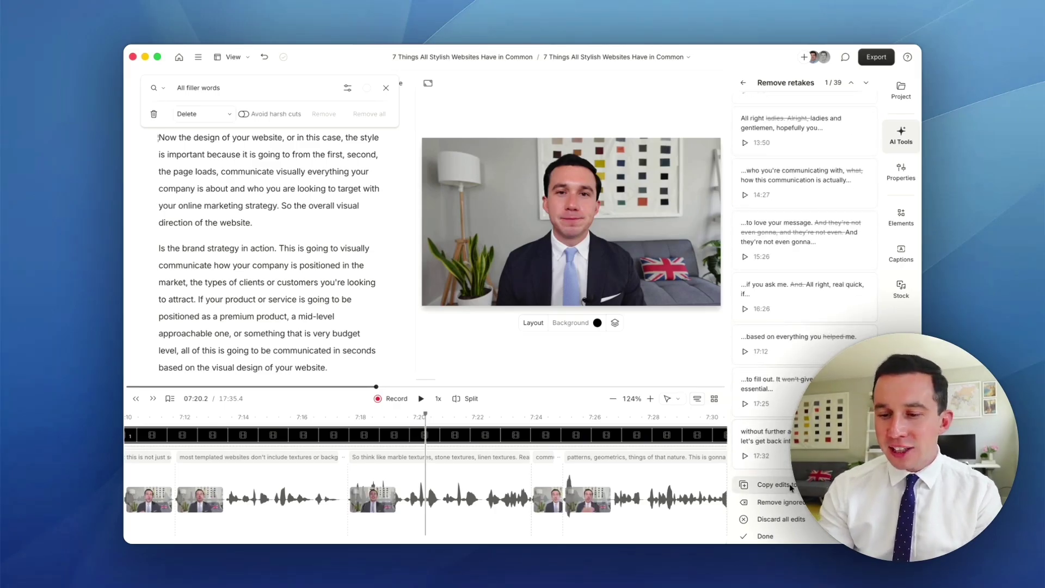
left_click(791, 486)
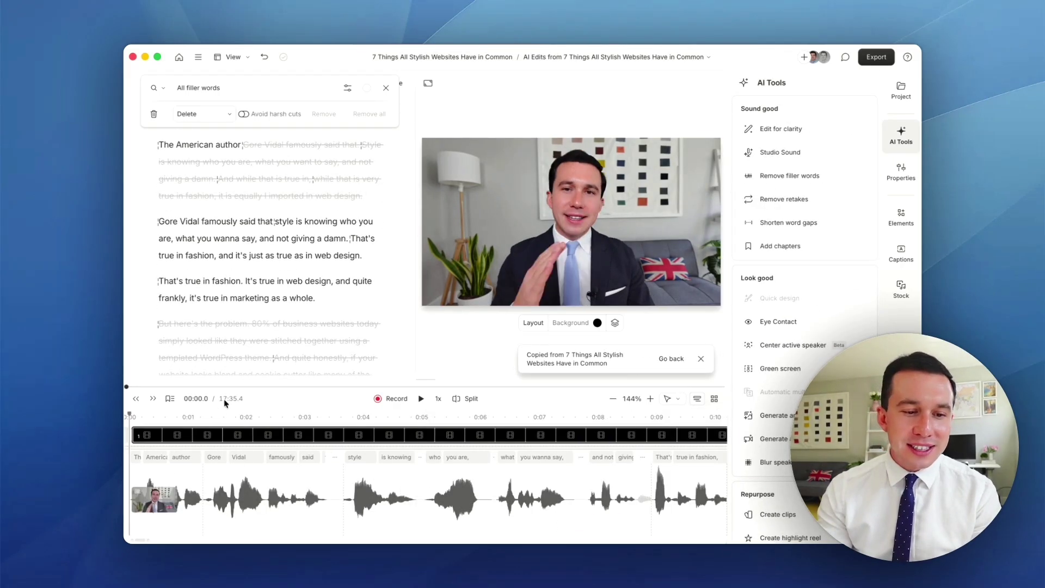
mouse_move(255, 346)
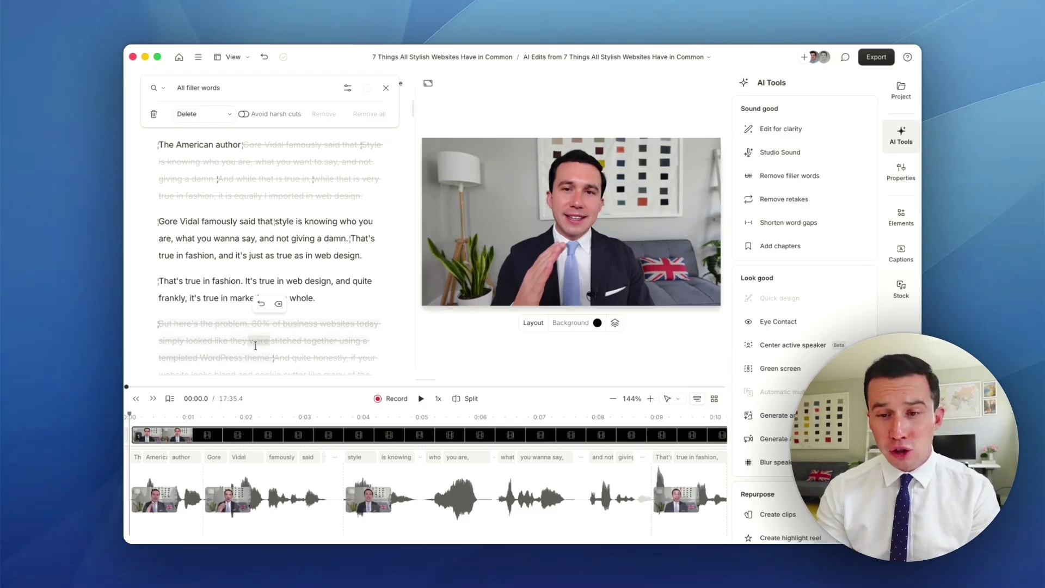
left_click(795, 126)
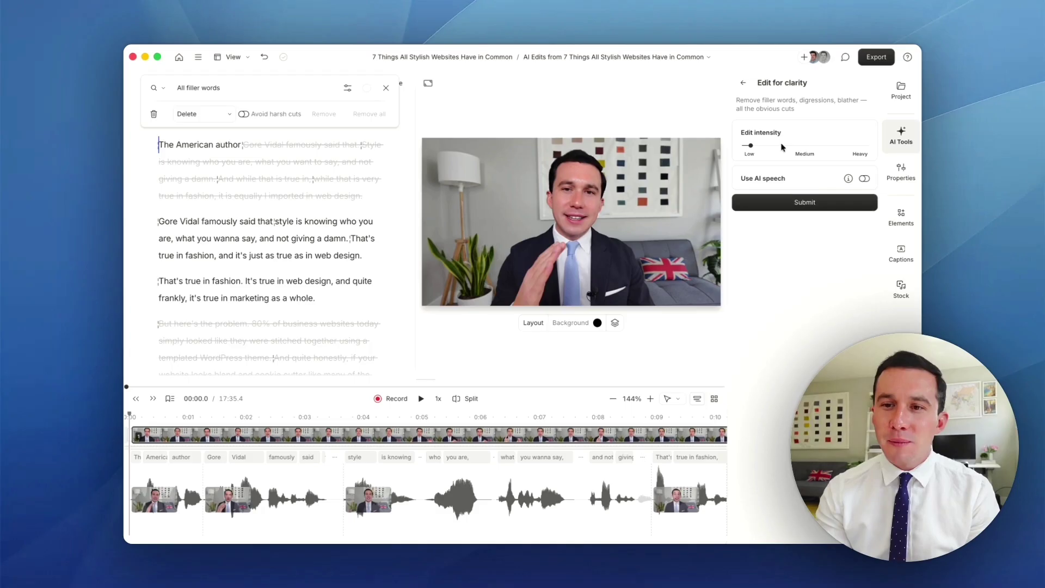
Run Edit for clarity at Low intensity, copying its 47 edits into a new 15:32.1 composition
left_click(802, 205)
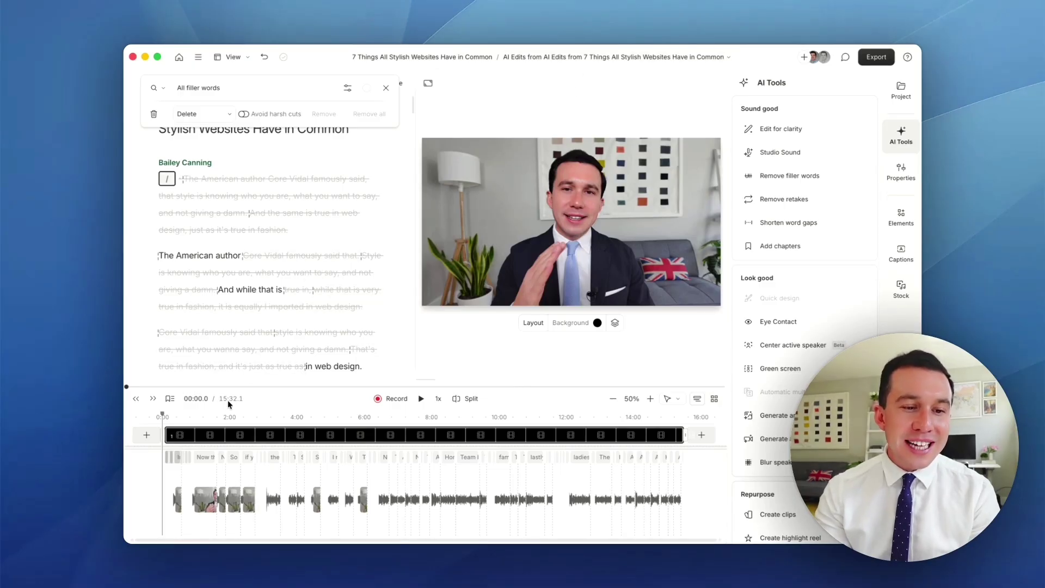
Set playback speed to 2x and scroll through the AI-edited script
scroll(245, 305, "down", 10)
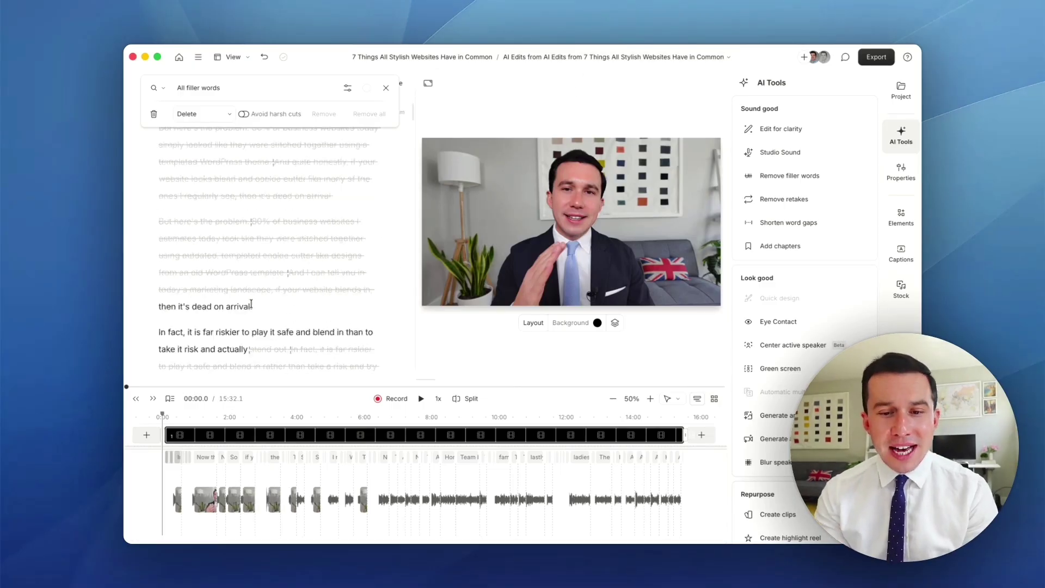
left_click(439, 399)
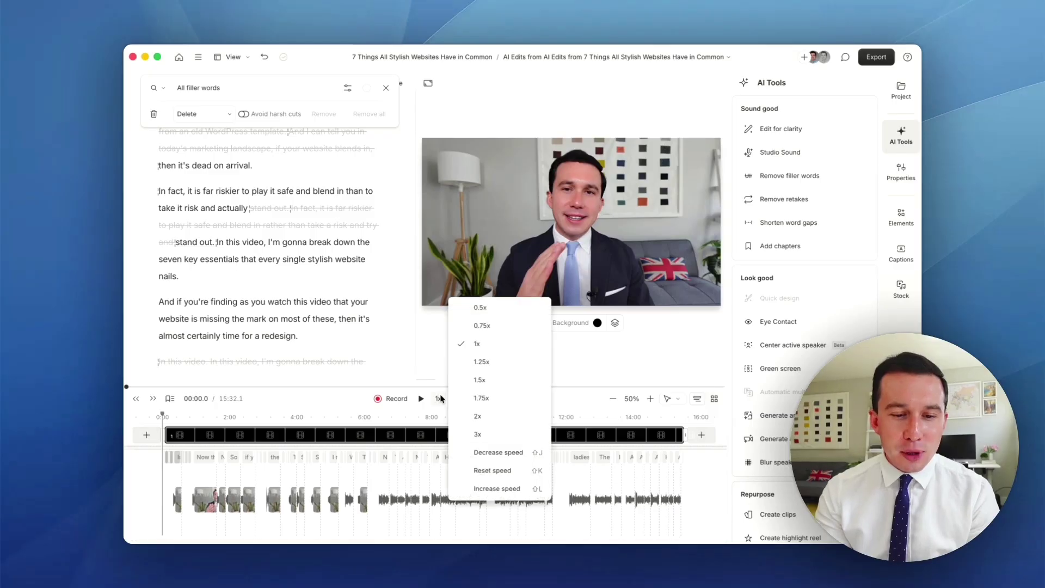
left_click(504, 418)
scroll(304, 272, "down", 2)
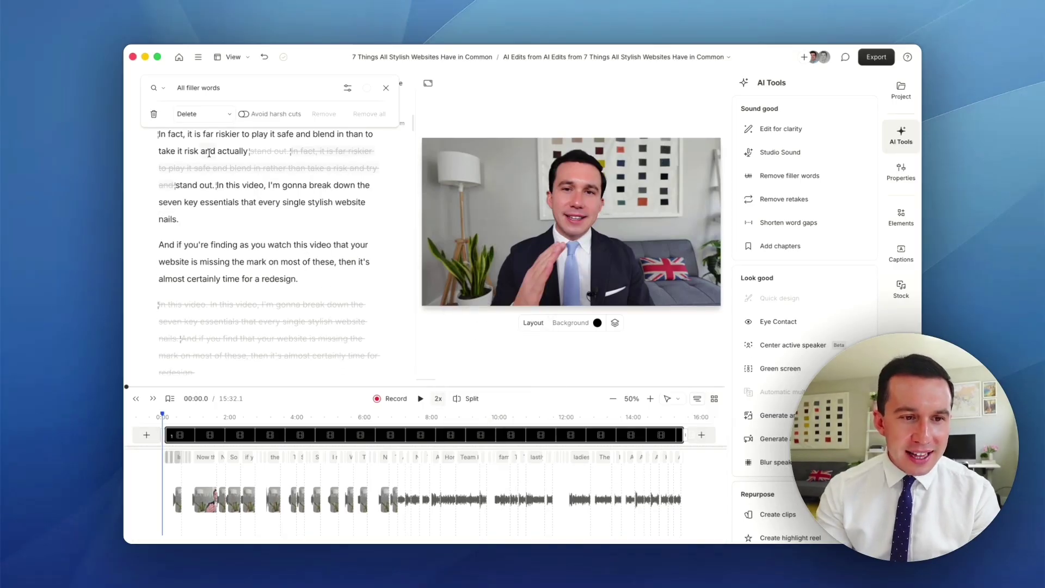
scroll(301, 266, "up", 4)
scroll(299, 264, "up", 3)
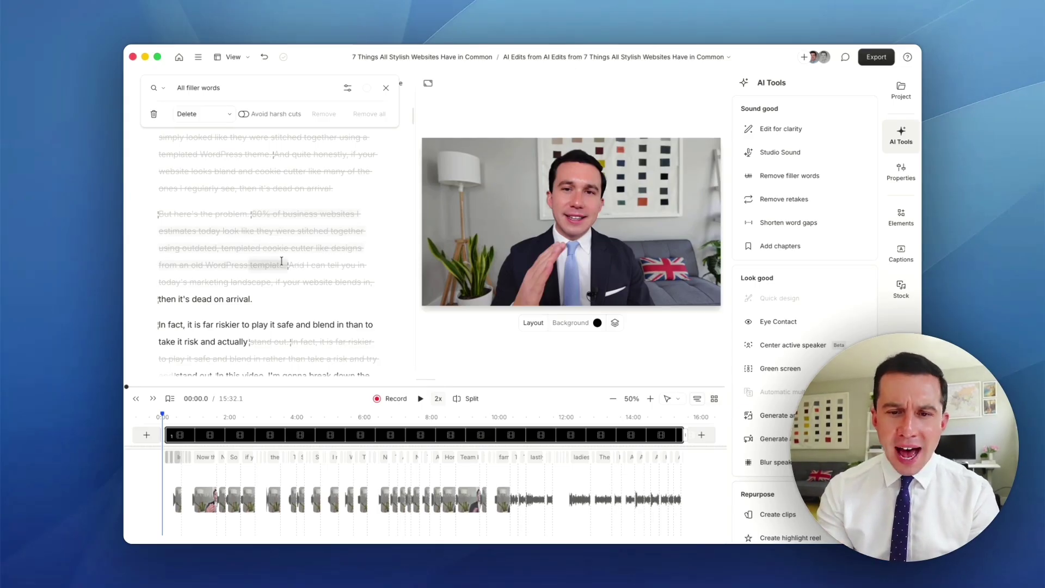
scroll(281, 261, "down", 5)
scroll(282, 261, "down", 2)
Add a Color adjustments visual effect to the video layer alongside Shadow
left_click(424, 210)
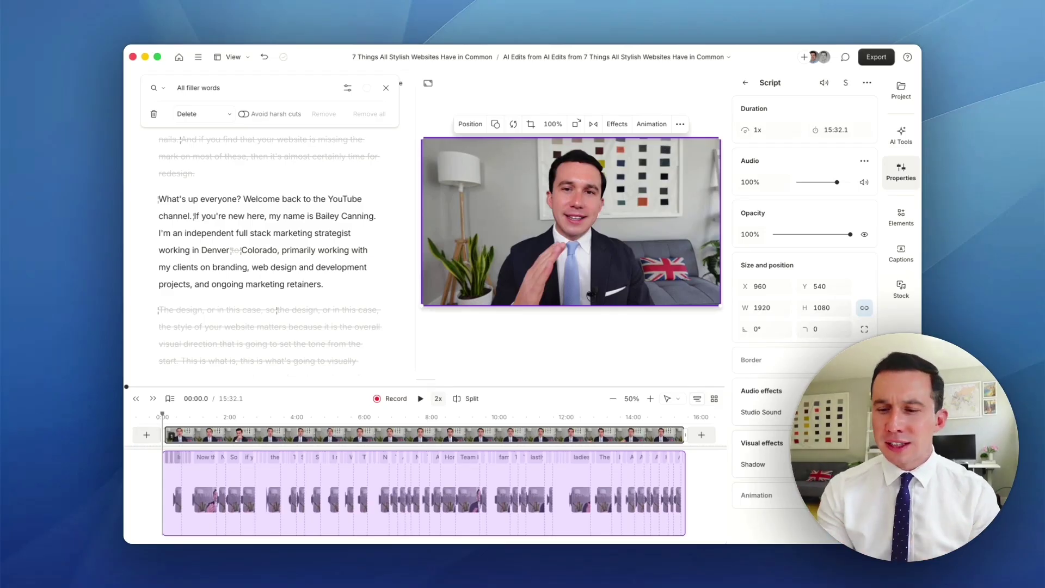
left_click(865, 443)
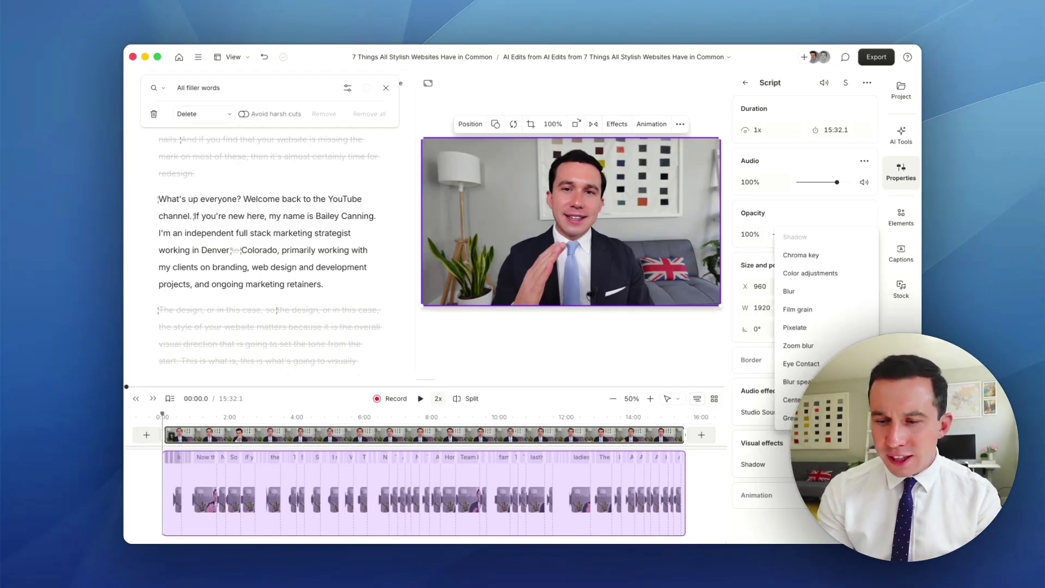
left_click(813, 272)
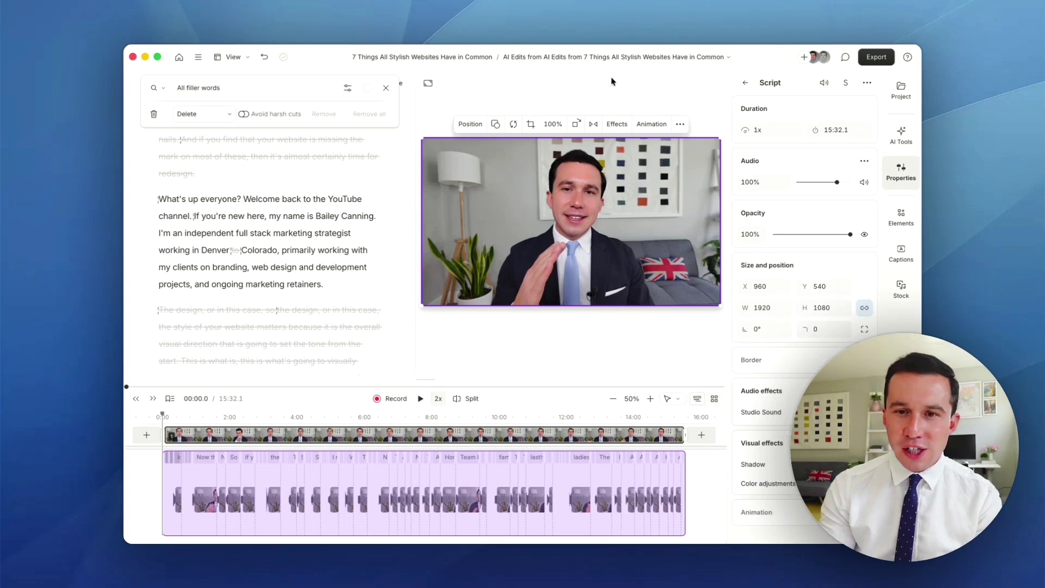
Switch to the Final Edit composition, close the filler-word search, and select the scene 1 video
left_click(617, 57)
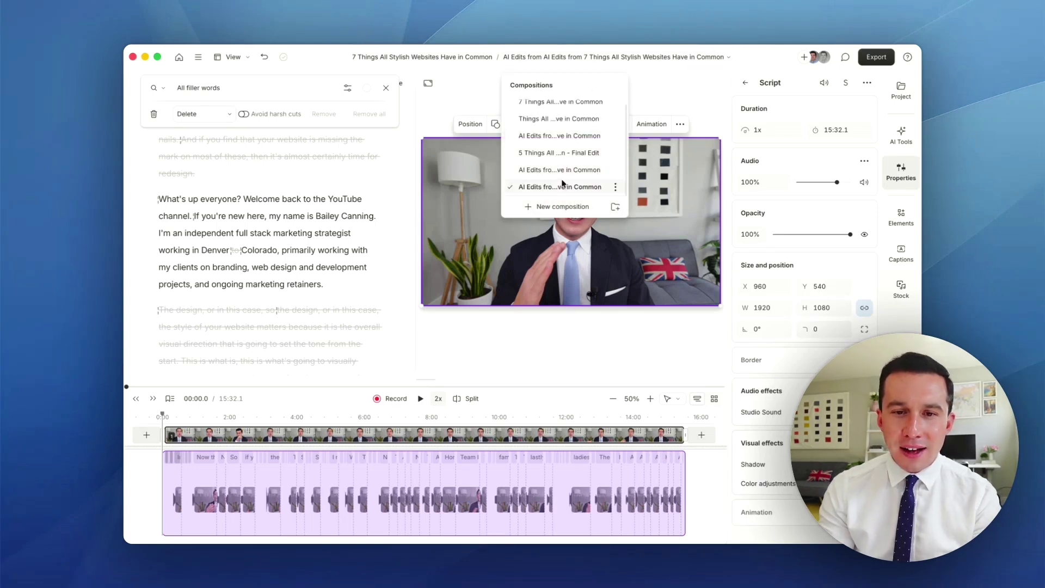
left_click(567, 158)
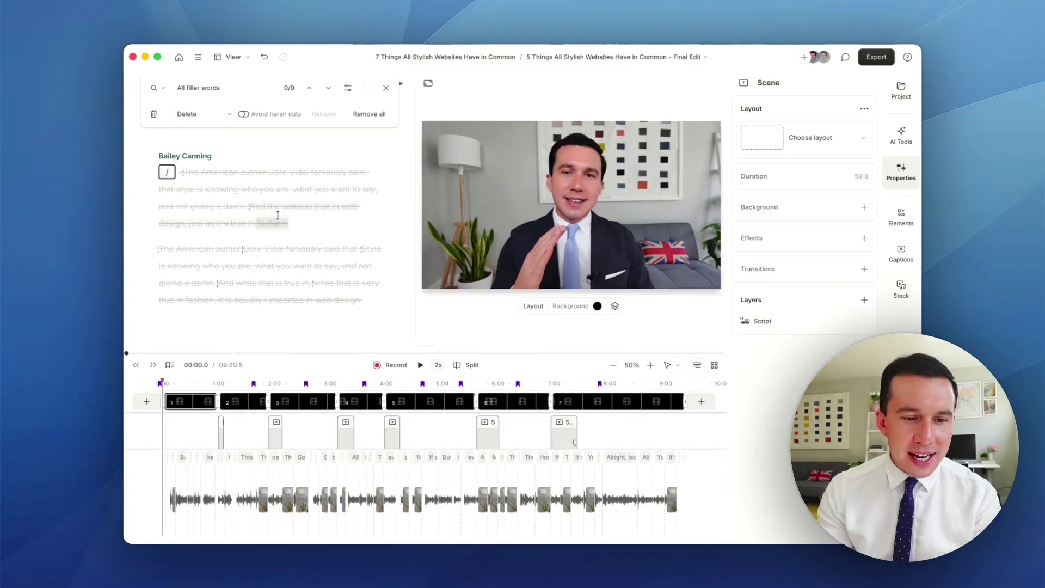
left_click(386, 87)
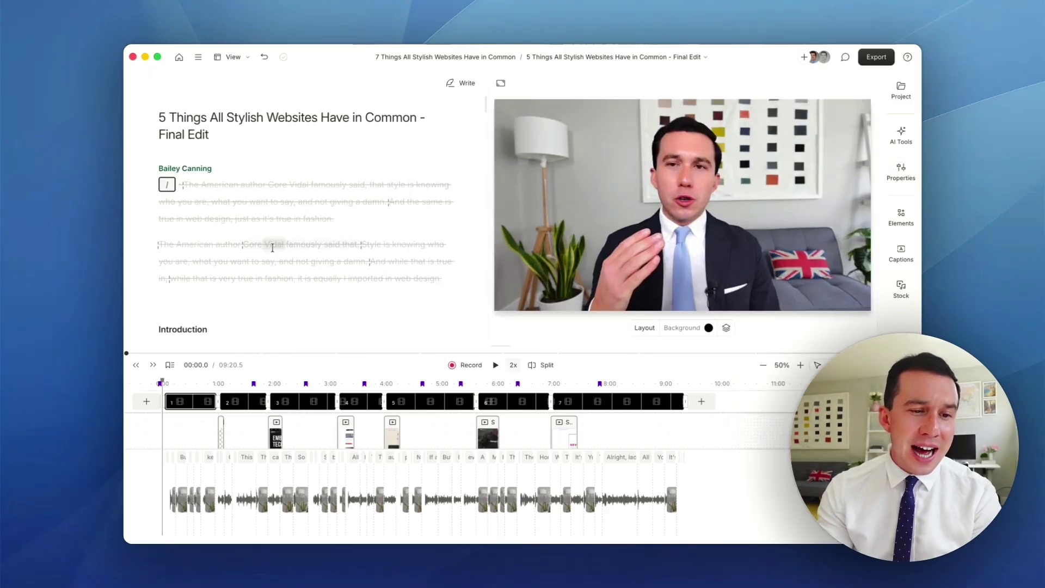
scroll(273, 247, "down", 3)
left_click(681, 207)
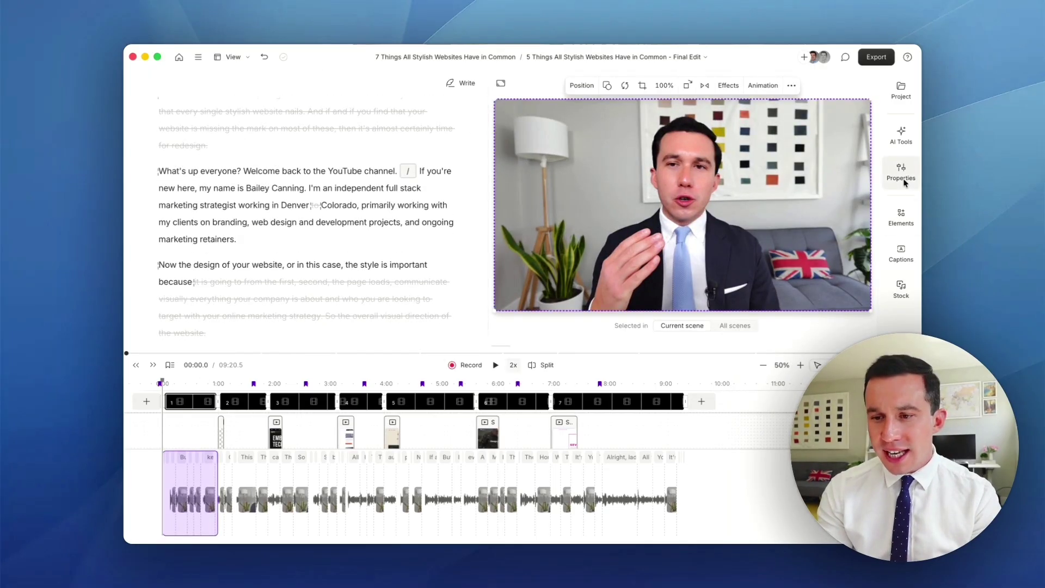
Review the clip's 10% Exposure color adjustment and custom five-band audio EQ
scroll(769, 435, "down", 1)
left_click(768, 500)
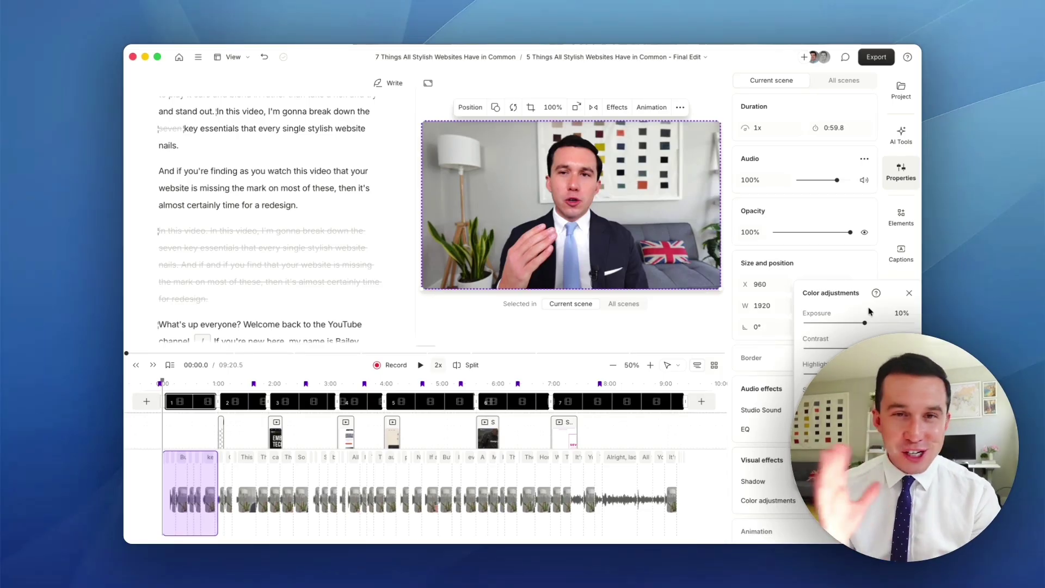
left_click(910, 293)
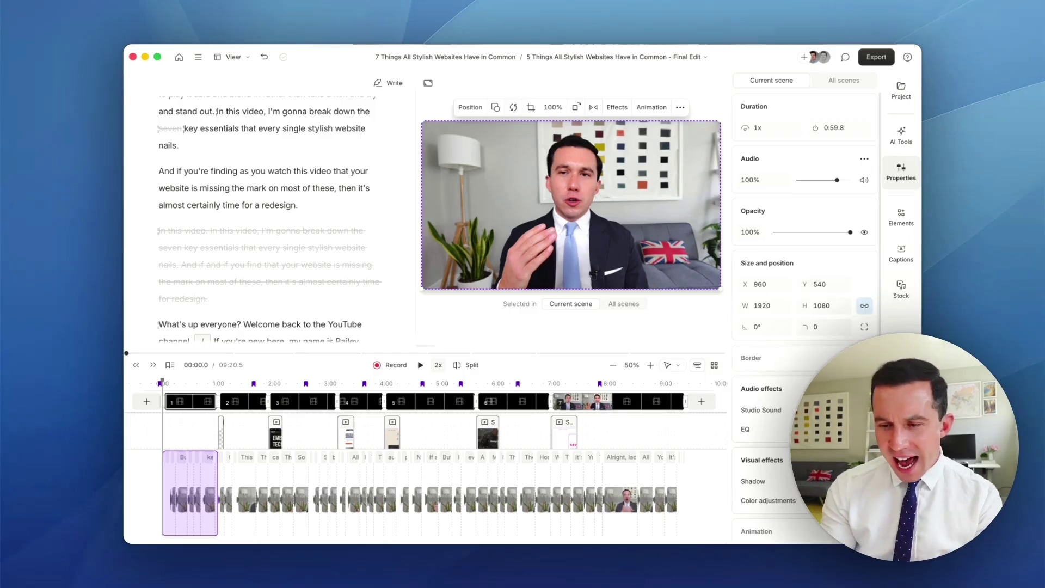
left_click(746, 429)
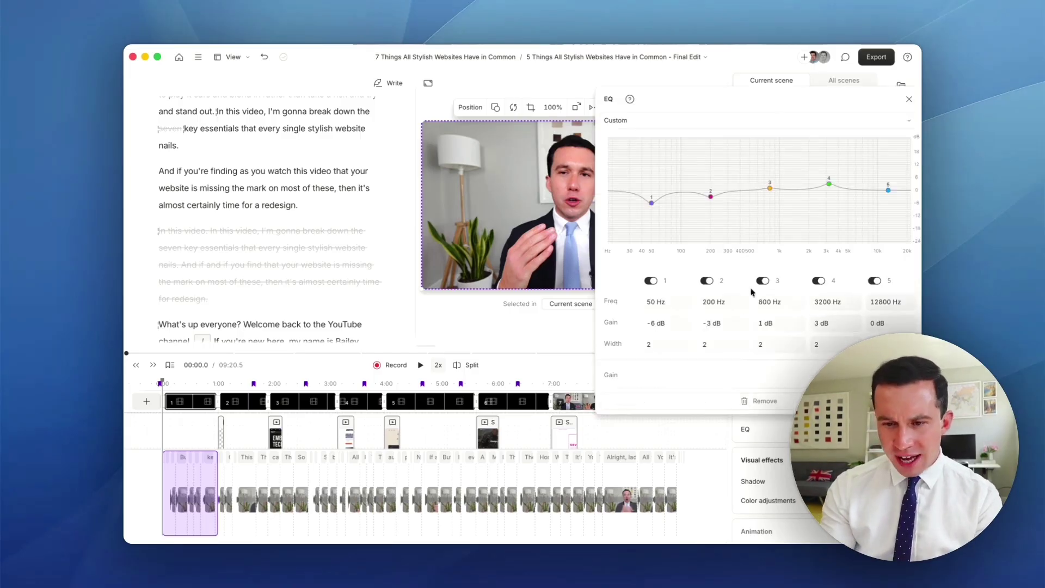
left_click(909, 99)
scroll(210, 269, "down", 10)
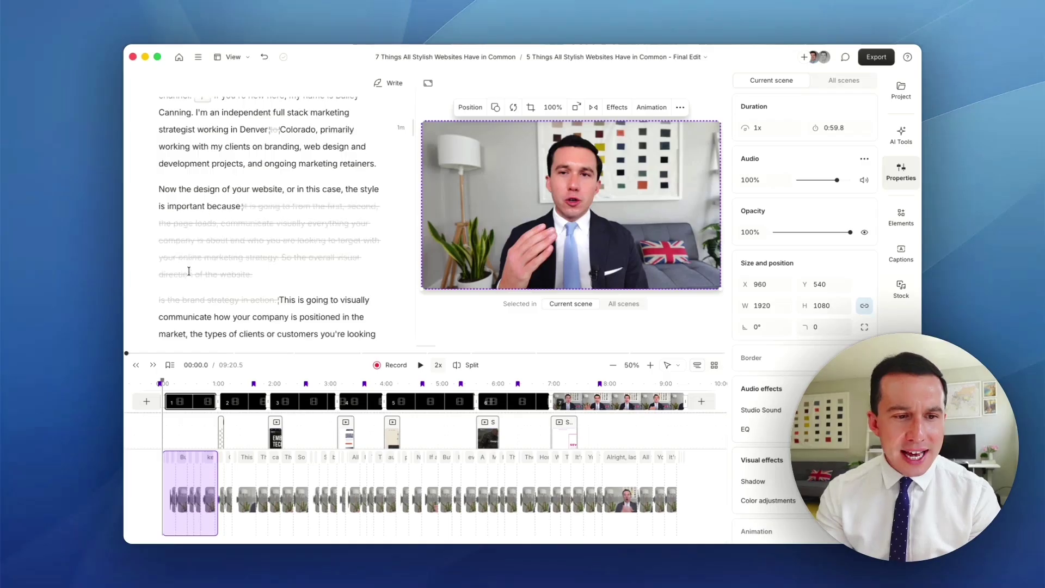
Place the cursor at the Typography section and open the Underlord assistant with Super+J
scroll(214, 186, "down", 8)
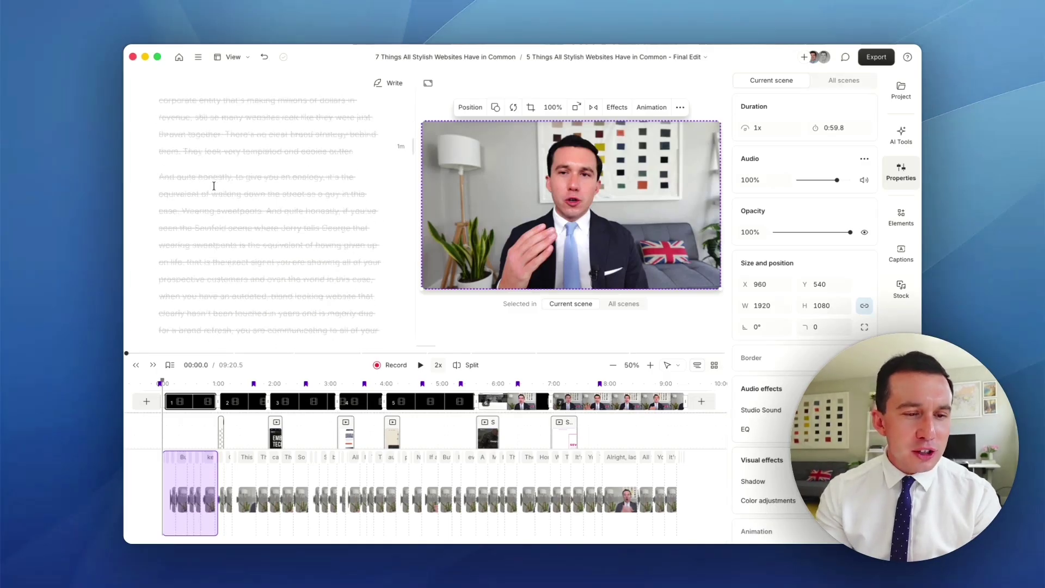
left_click(197, 154)
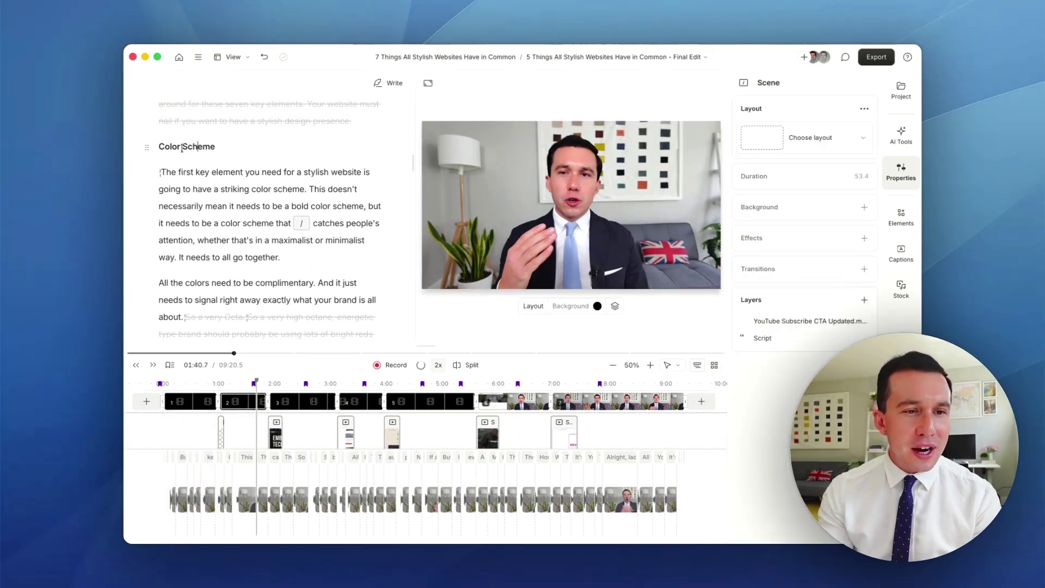
scroll(193, 174, "down", 6)
left_click(190, 183)
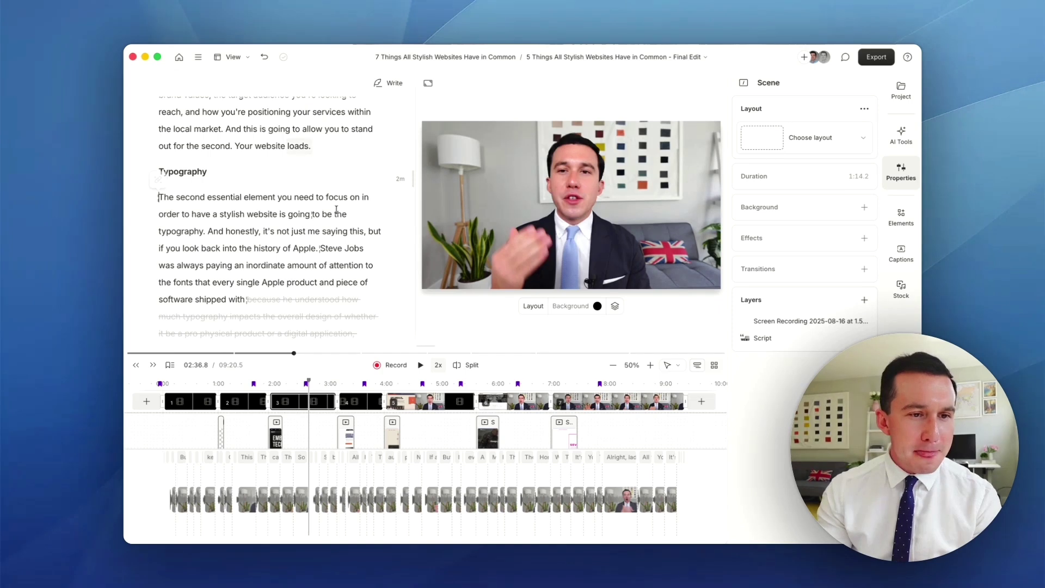
key("super+j")
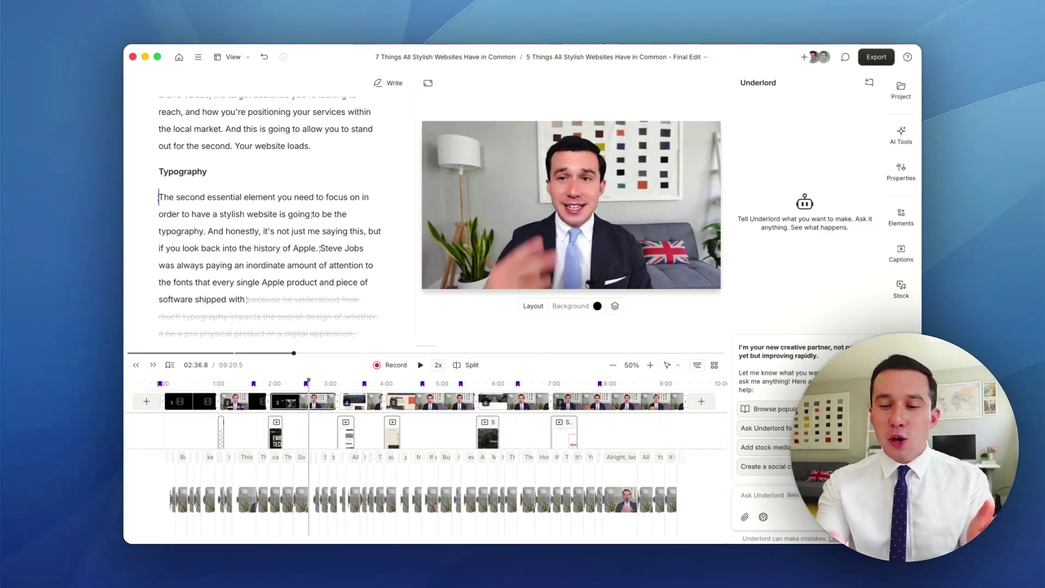
Ask Underlord 'Give me the timestamps for the chapters please' to get chapters 00:00 Introduction through 07:51 Final Thoughts
left_click(763, 515)
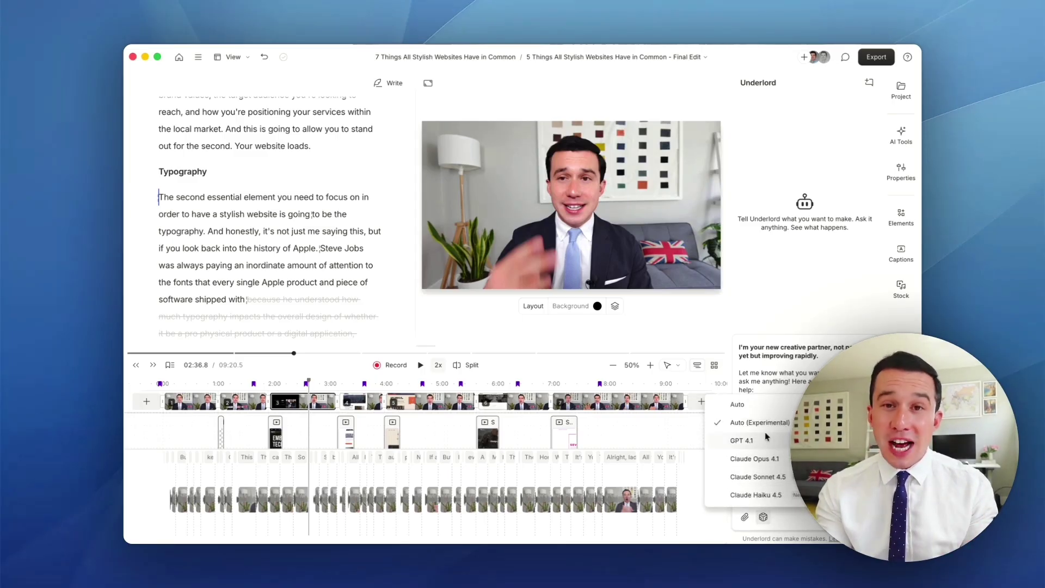
key("Escape")
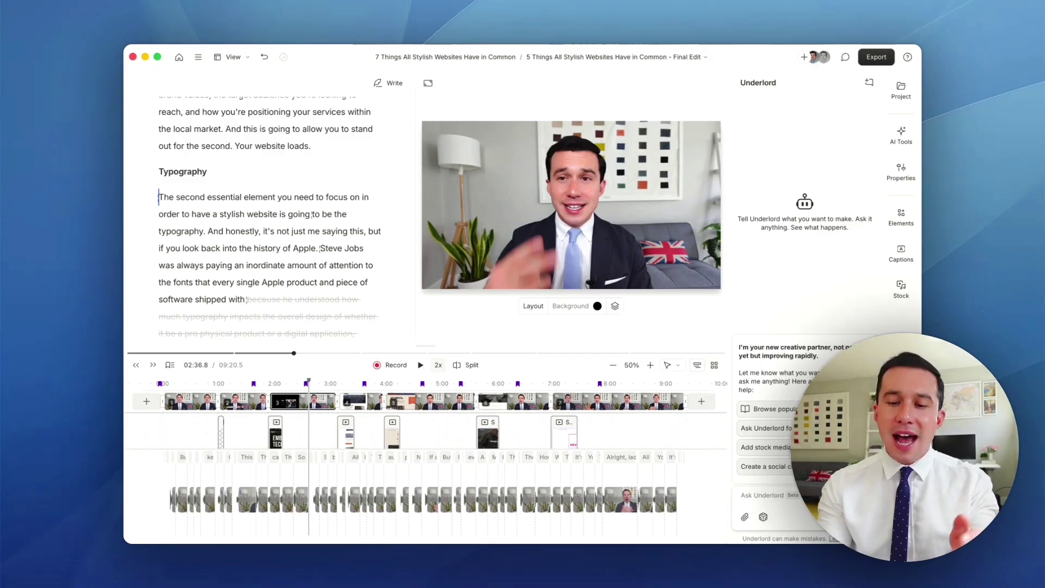
type("Give me the timesta")
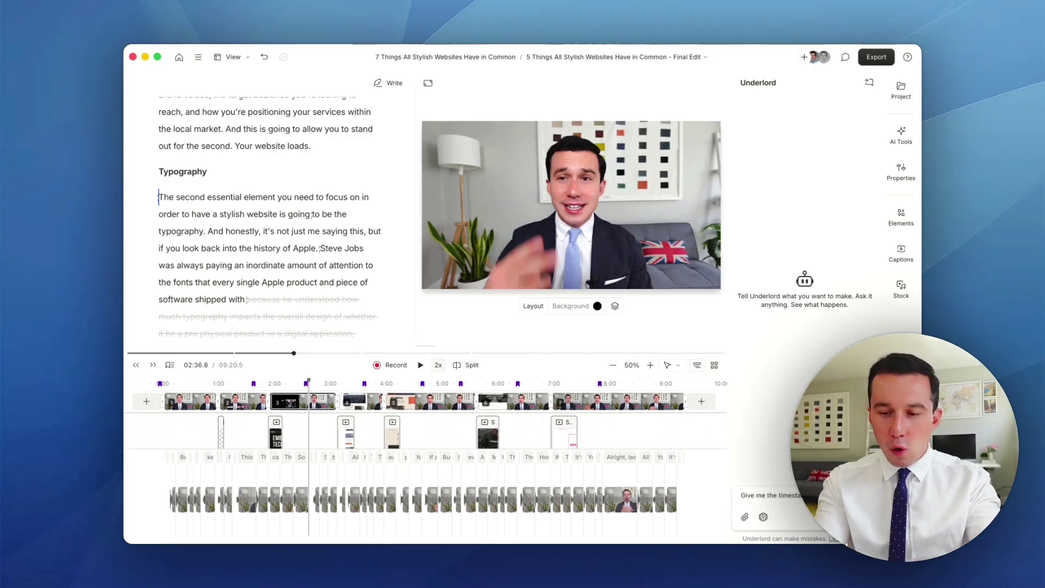
type("mps for the chapters please")
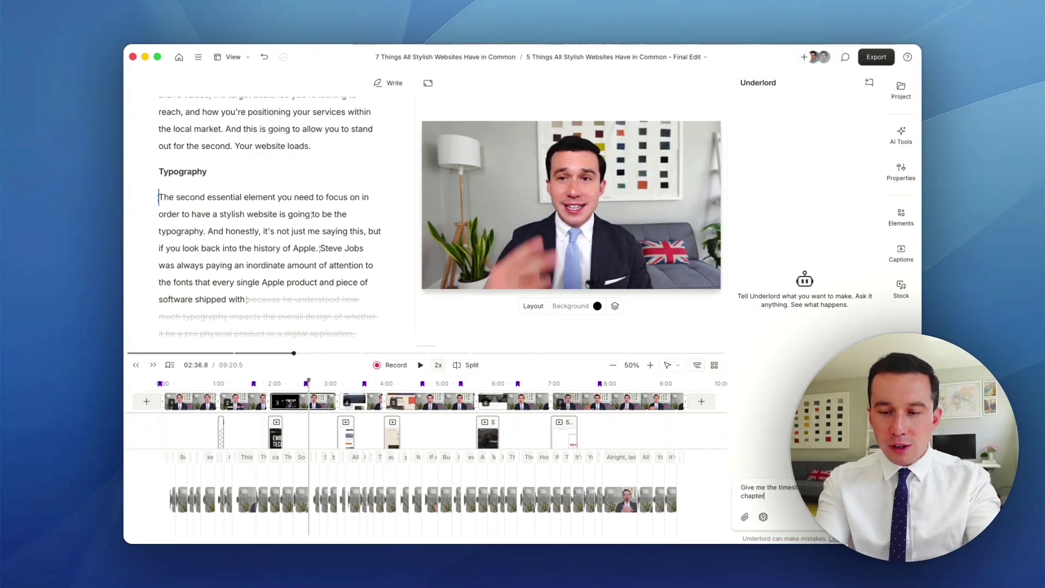
key("Return")
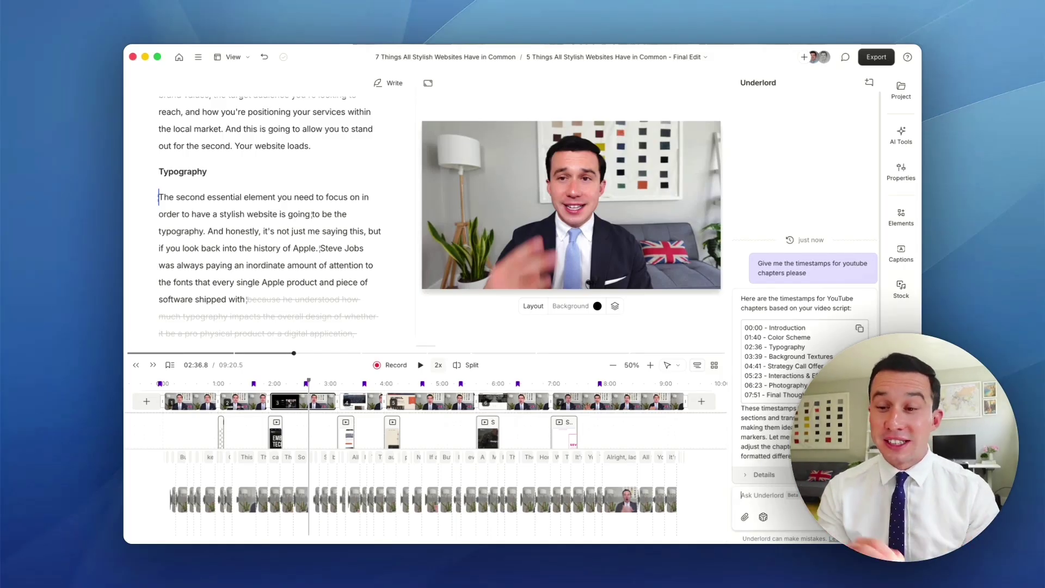
Show the AI Tools list, glance at clip properties, and preview Eye Contact and Center active speaker
left_click(901, 137)
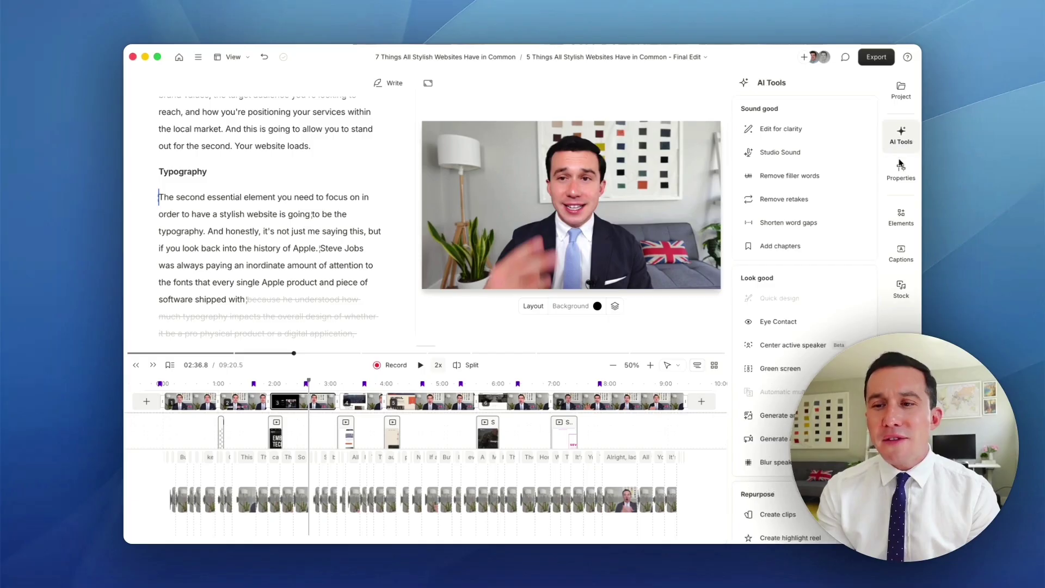
left_click(901, 166)
left_click(901, 135)
mouse_move(801, 324)
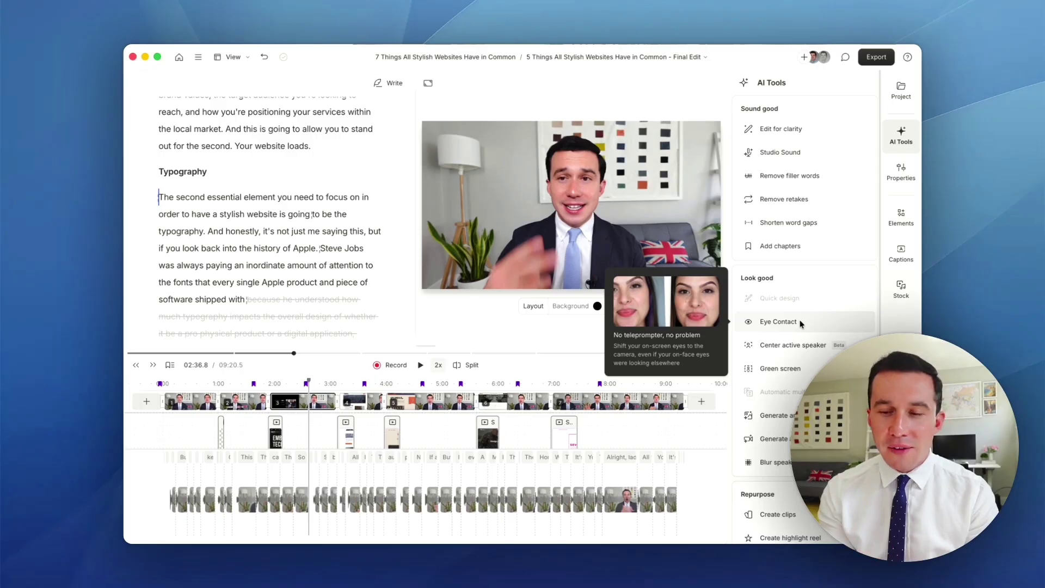
mouse_move(799, 353)
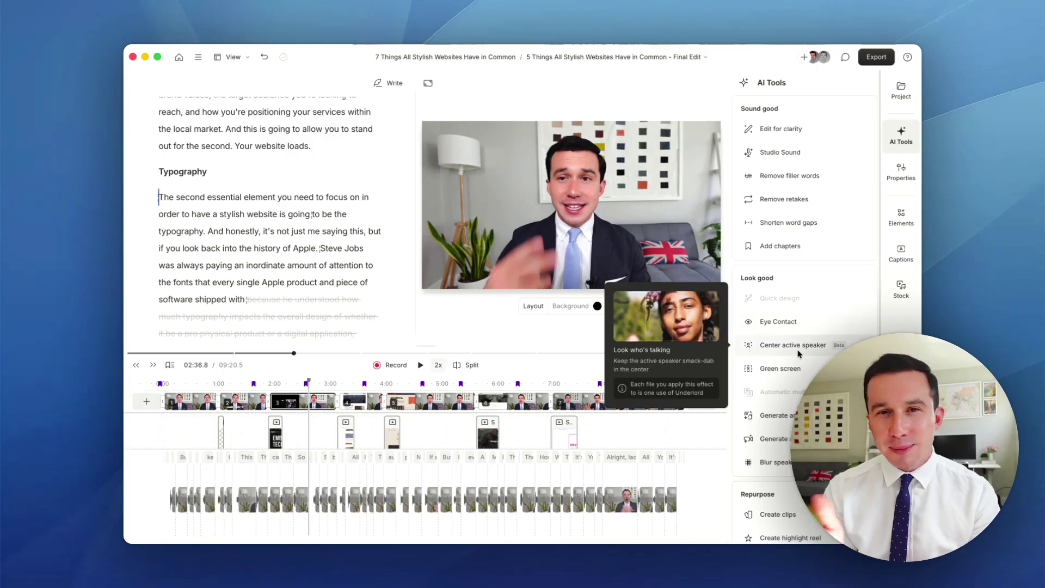
Scroll down the sidebar past the remaining AI tools to the Elements library
scroll(796, 351, "down", 1)
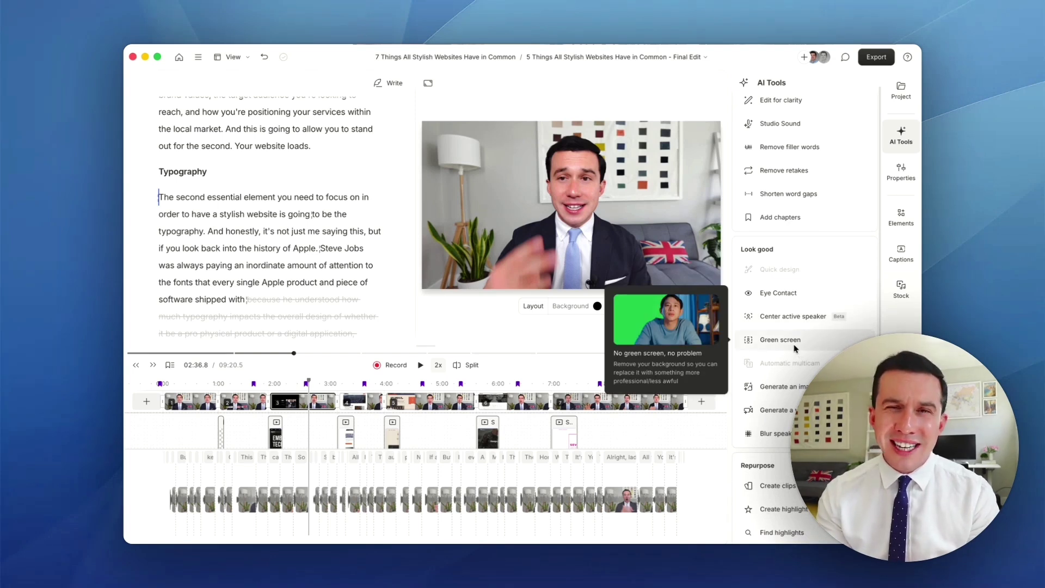
scroll(794, 344, "down", 2)
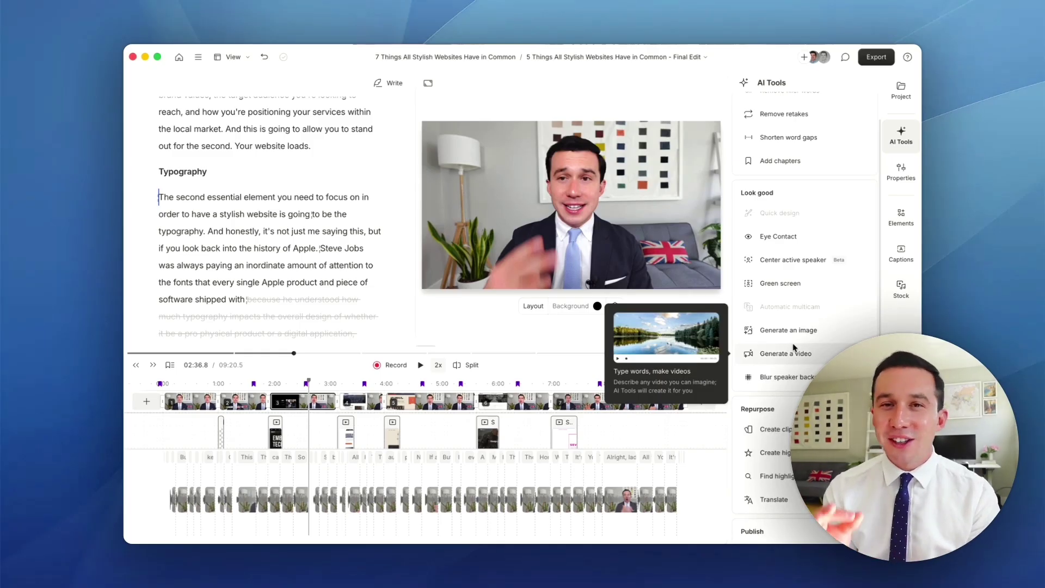
scroll(805, 358, "down", 1)
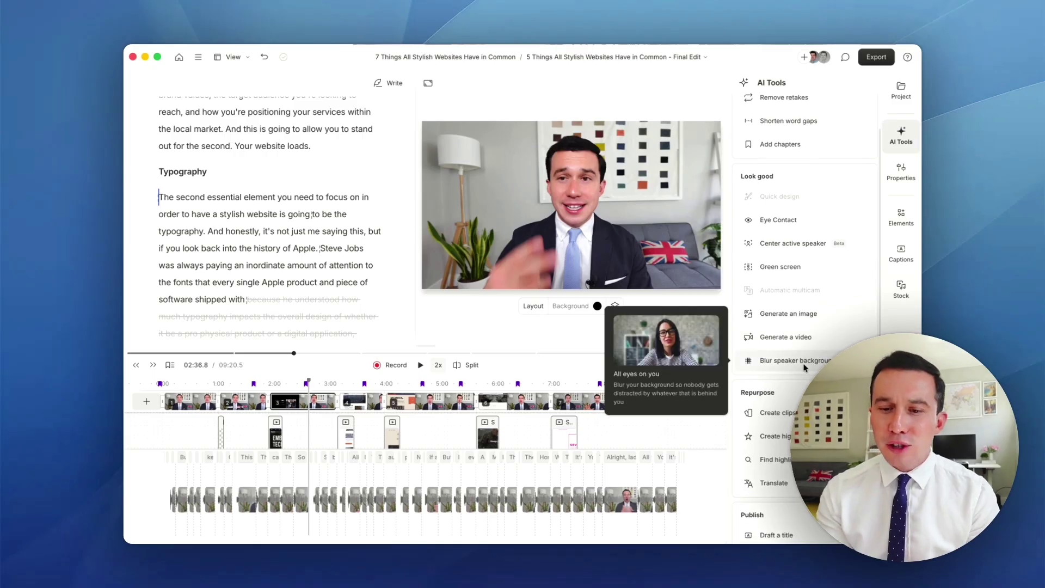
scroll(803, 365, "down", 5)
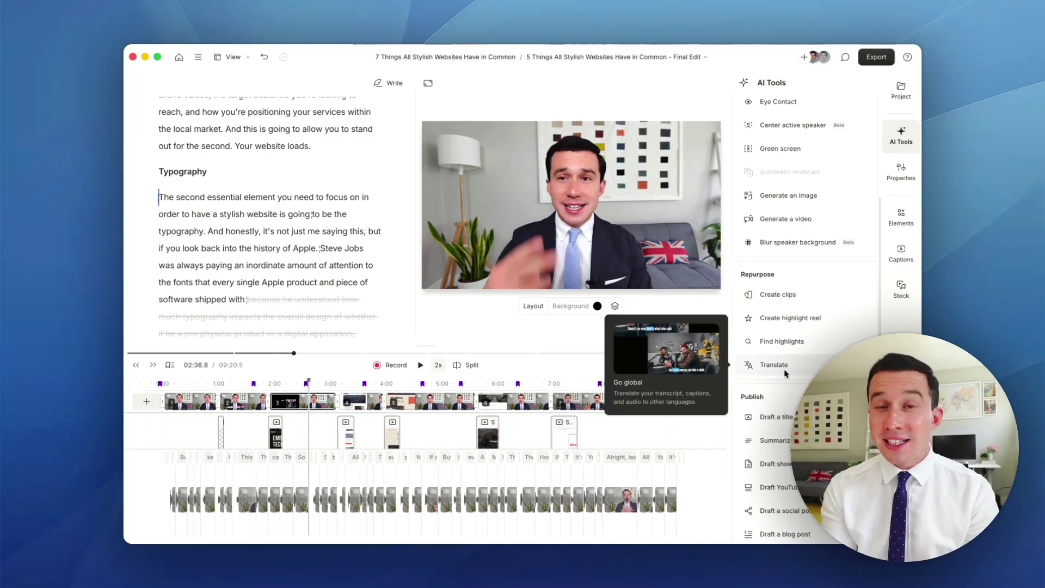
scroll(786, 373, "down", 2)
scroll(786, 374, "down", 2)
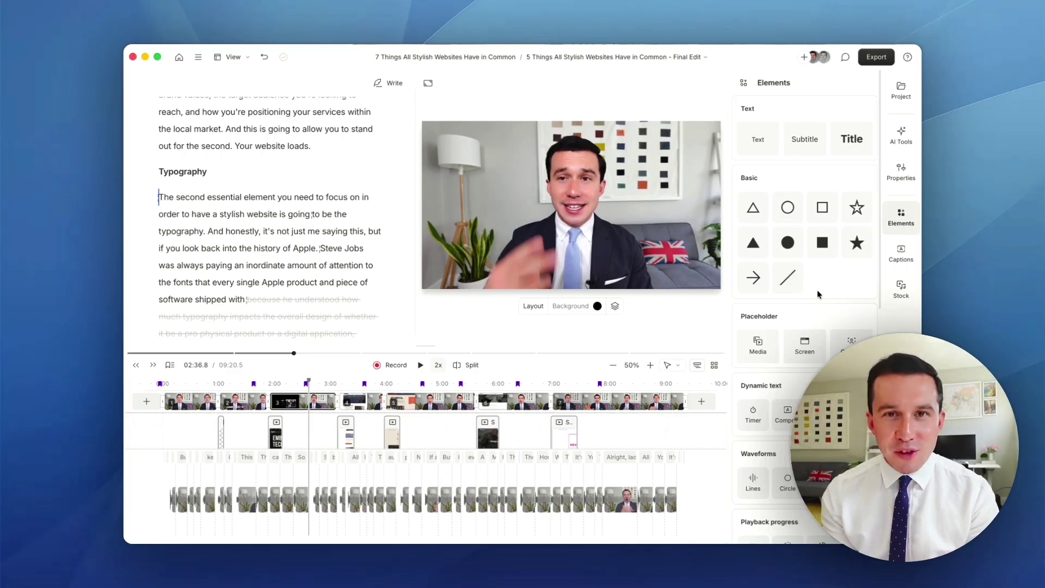
Browse the caption style presets and the stock media, switching stock to music and sound effects
scroll(818, 290, "down", 2)
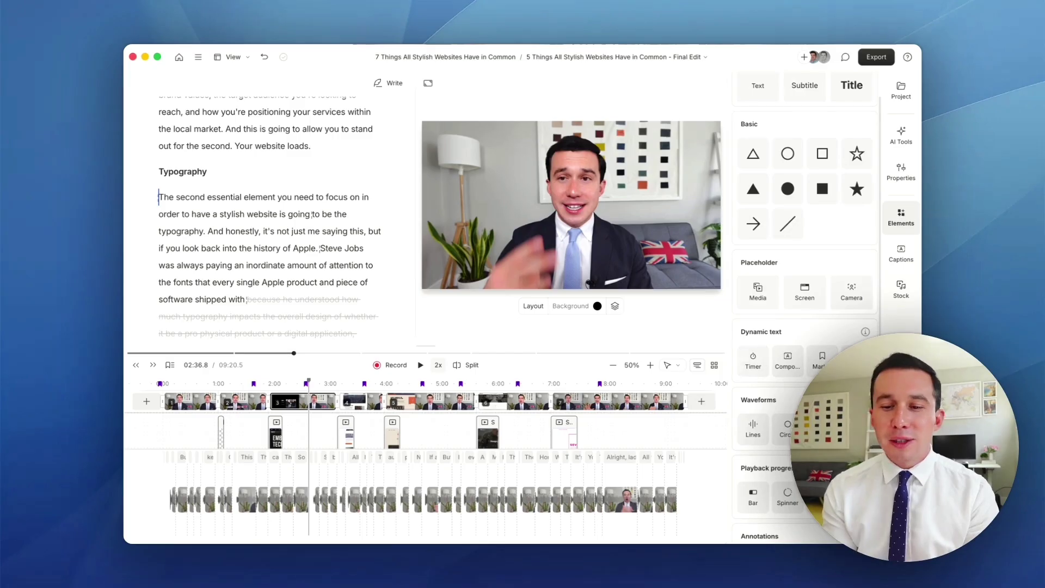
scroll(820, 340, "down", 7)
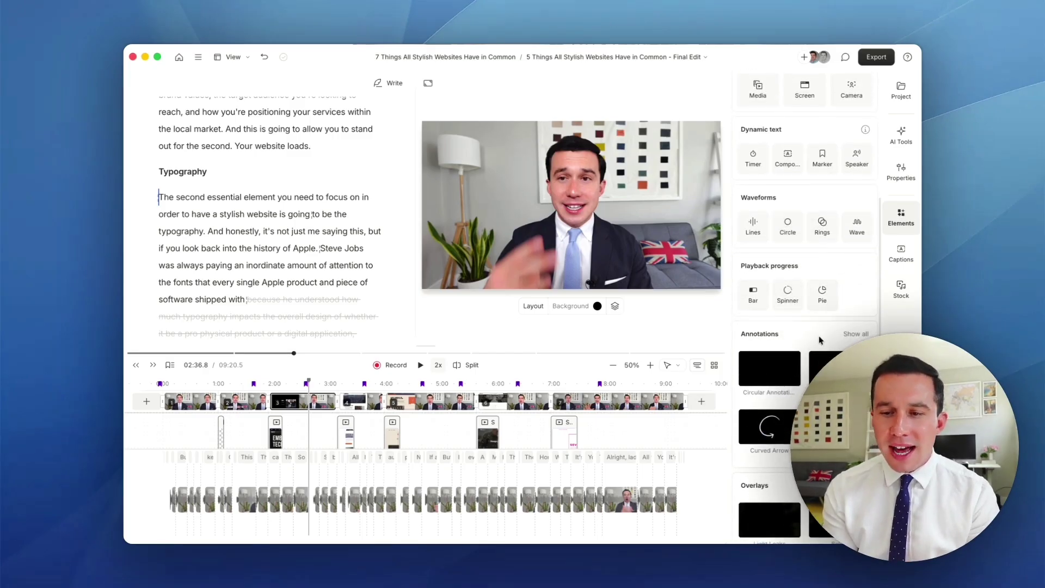
left_click(901, 253)
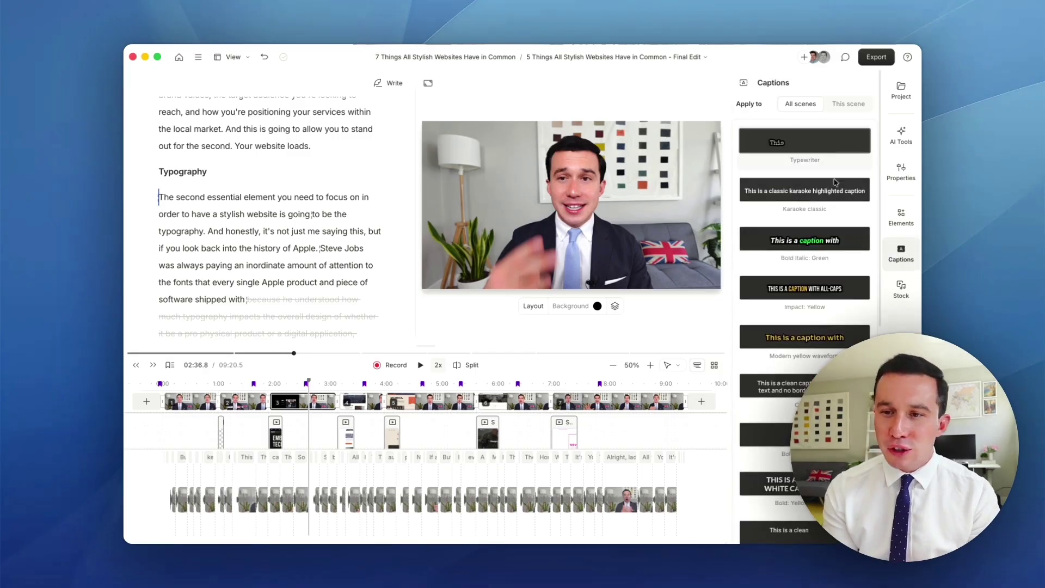
left_click(901, 289)
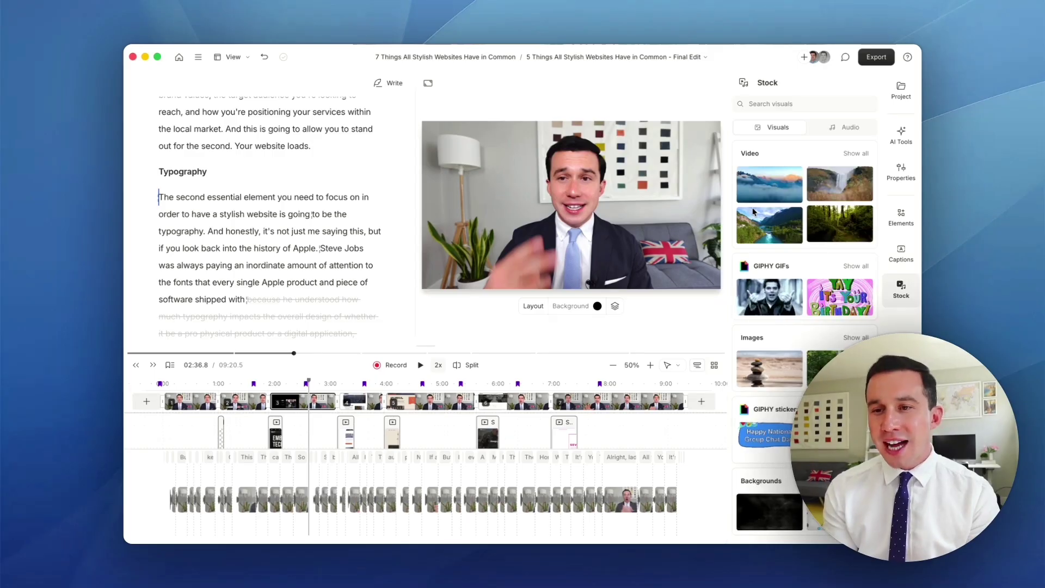
left_click(834, 129)
Select the video clip and jump to the Photography chapter at 06:58
left_click(602, 209)
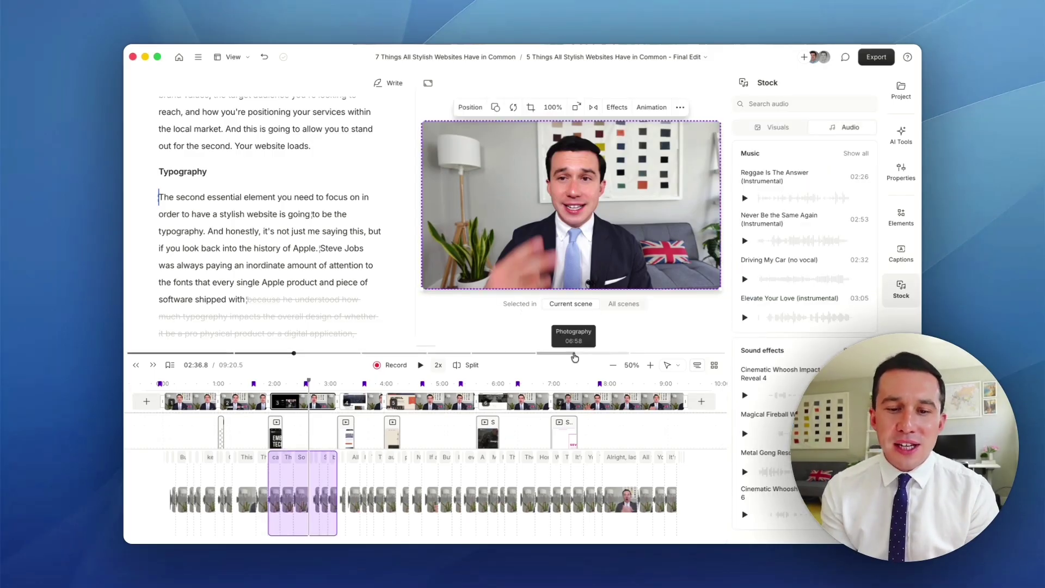
left_click(575, 353)
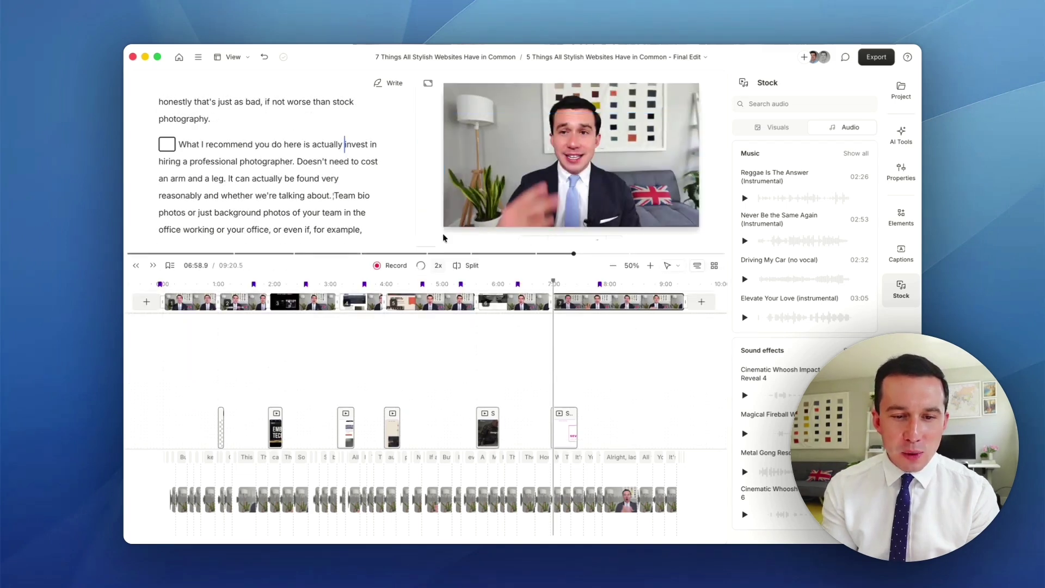
scroll(363, 440, "up", 5)
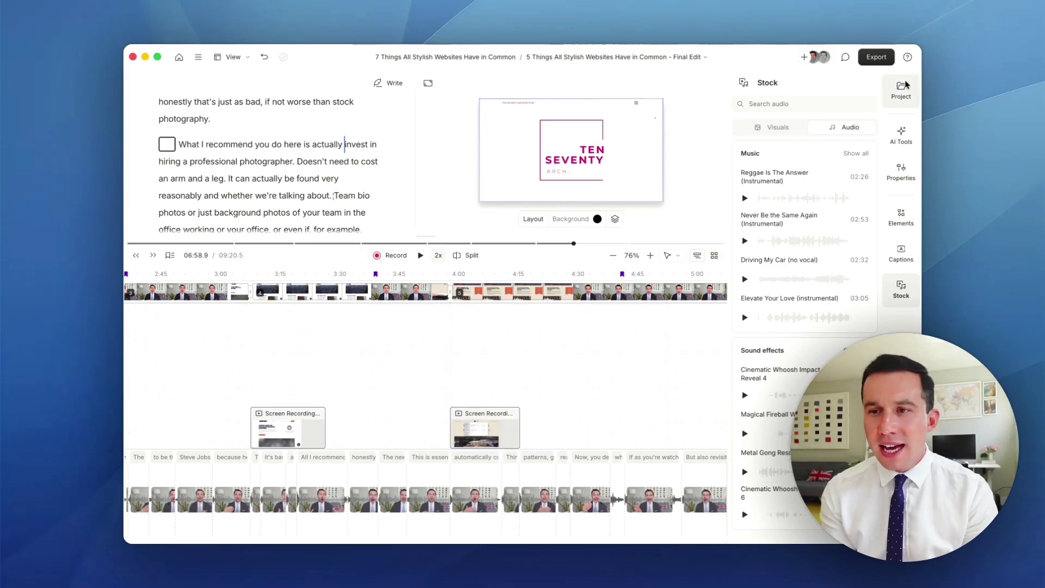
Select 'stock' in the team bio photos line, enlarge the preview, and close the project panel
left_click(902, 88)
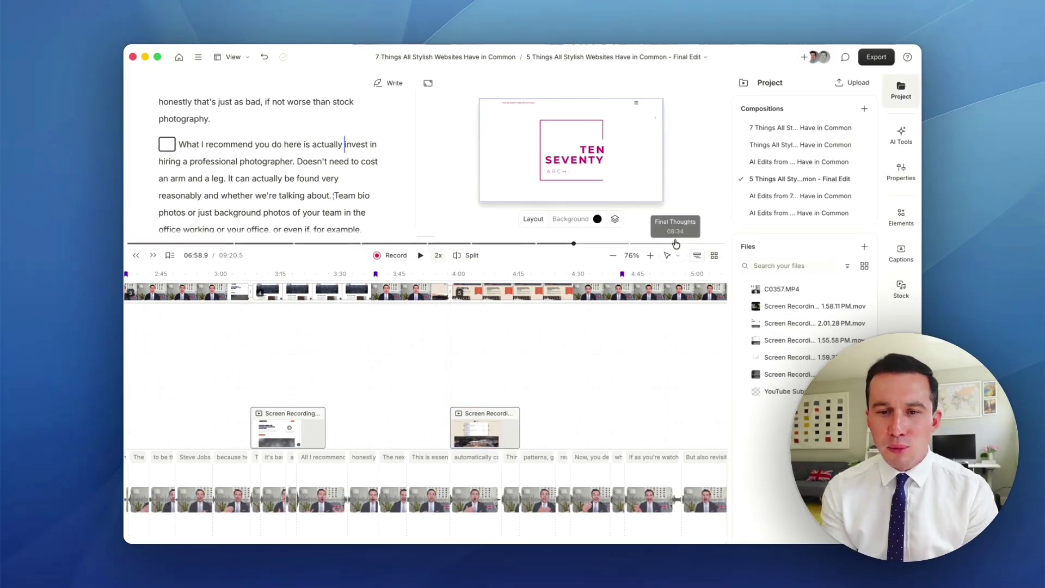
left_click(348, 210)
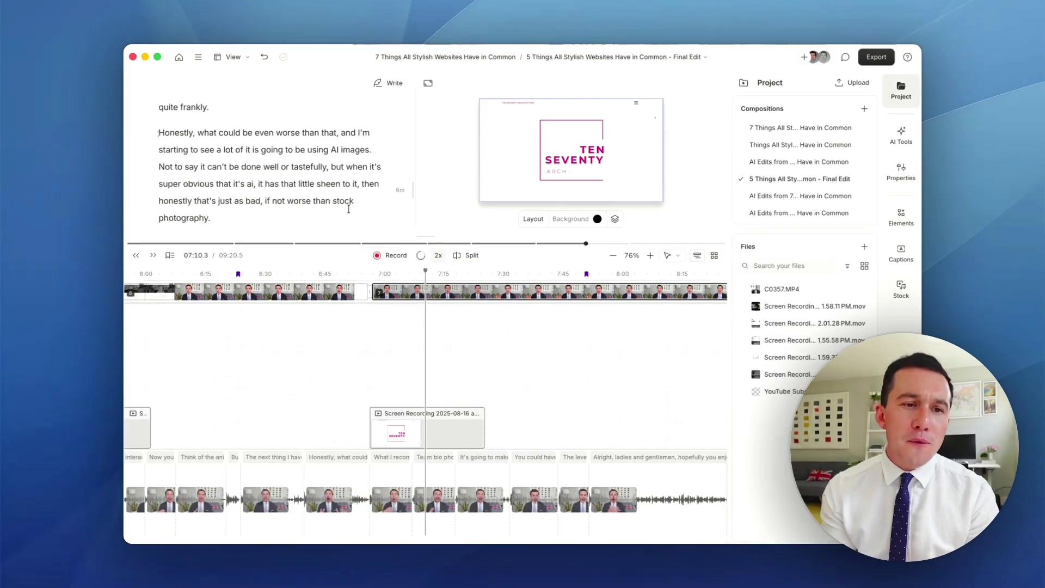
double_click(348, 206)
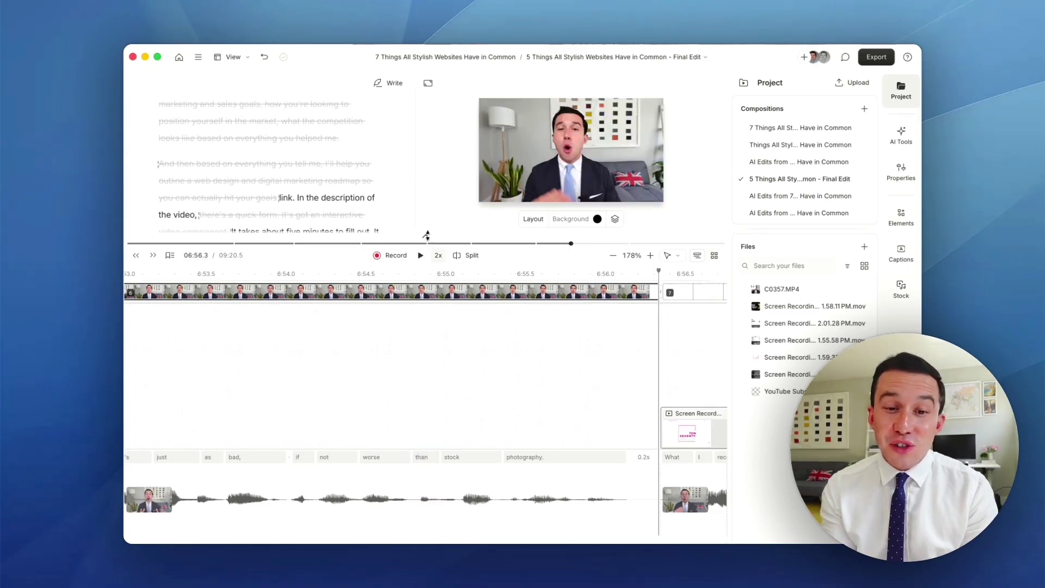
left_click_drag(427, 235, 426, 368)
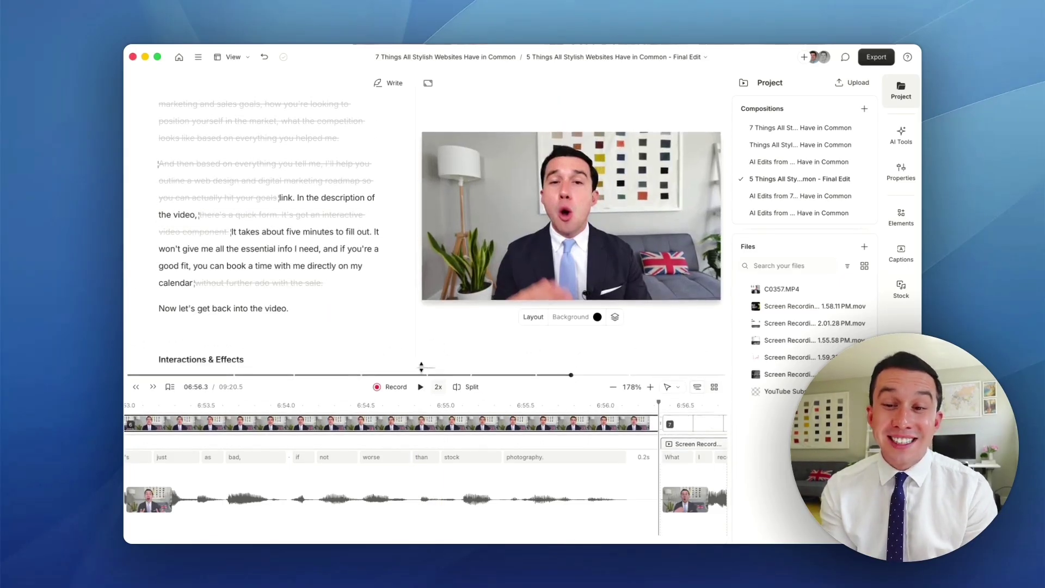
left_click(904, 104)
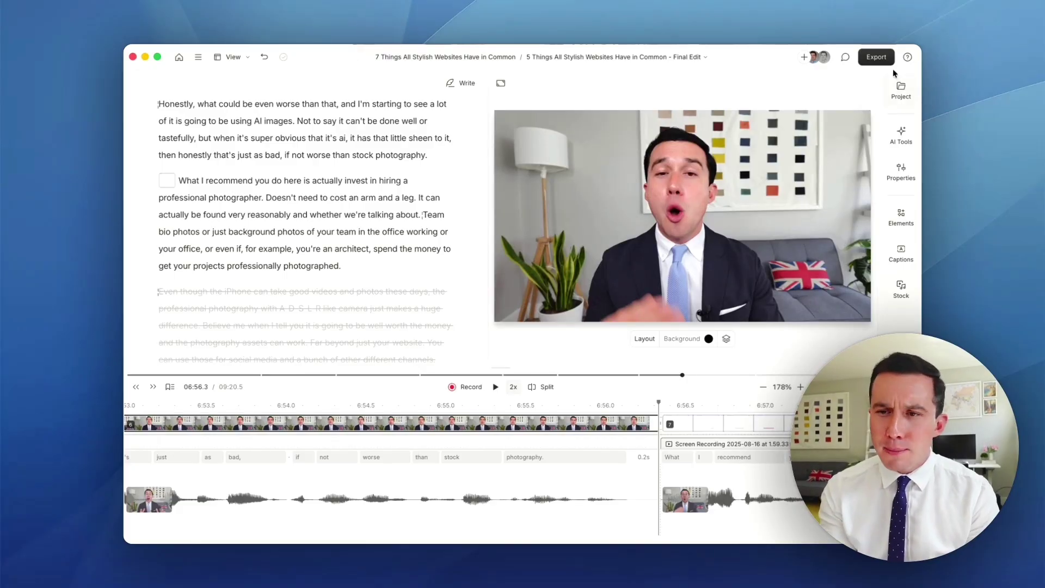
Check the export's link access options and keep the web link as the destination
left_click(877, 57)
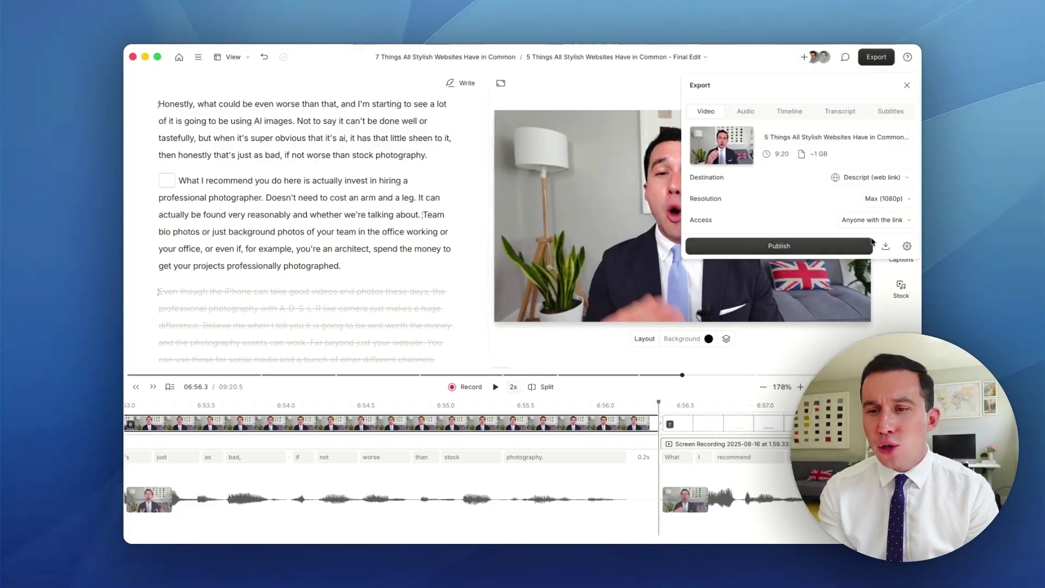
left_click(887, 220)
left_click(893, 223)
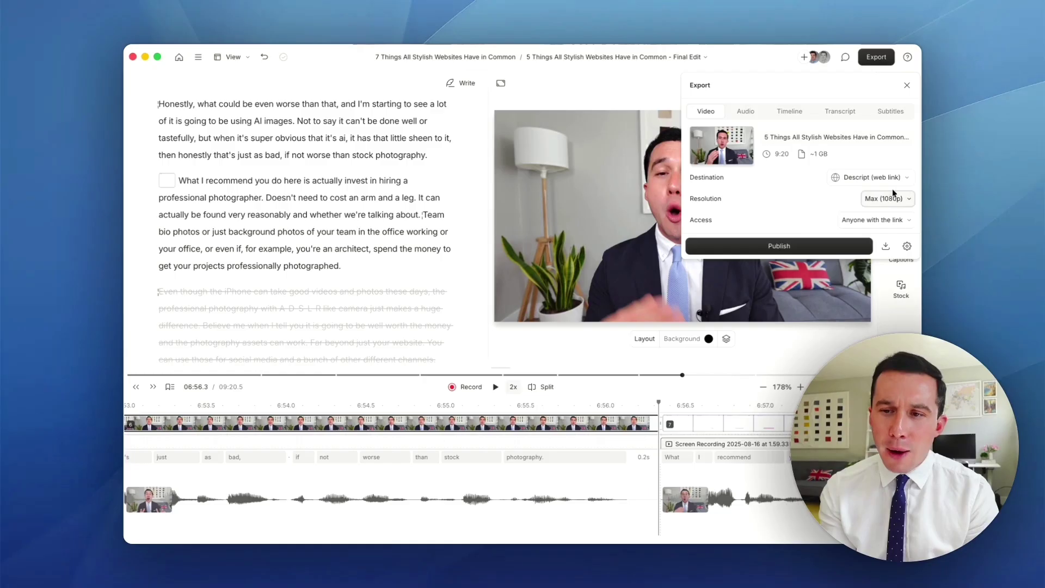
left_click(892, 182)
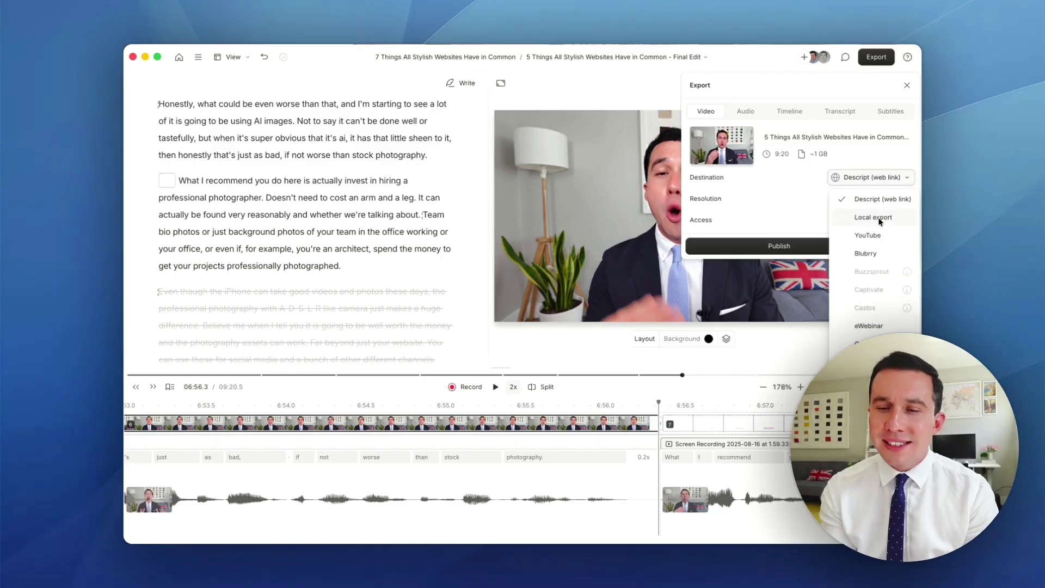
left_click(585, 188)
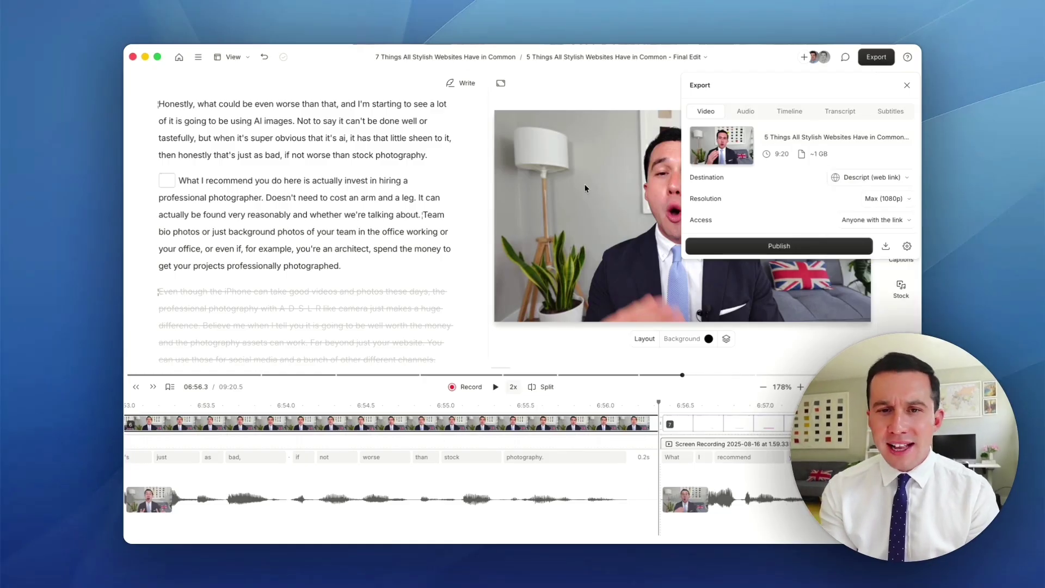
Inspect the Other aspect-ratio video settings (1920×1080, 24 FPS), close them, and show Comments
left_click(501, 84)
left_click(522, 170)
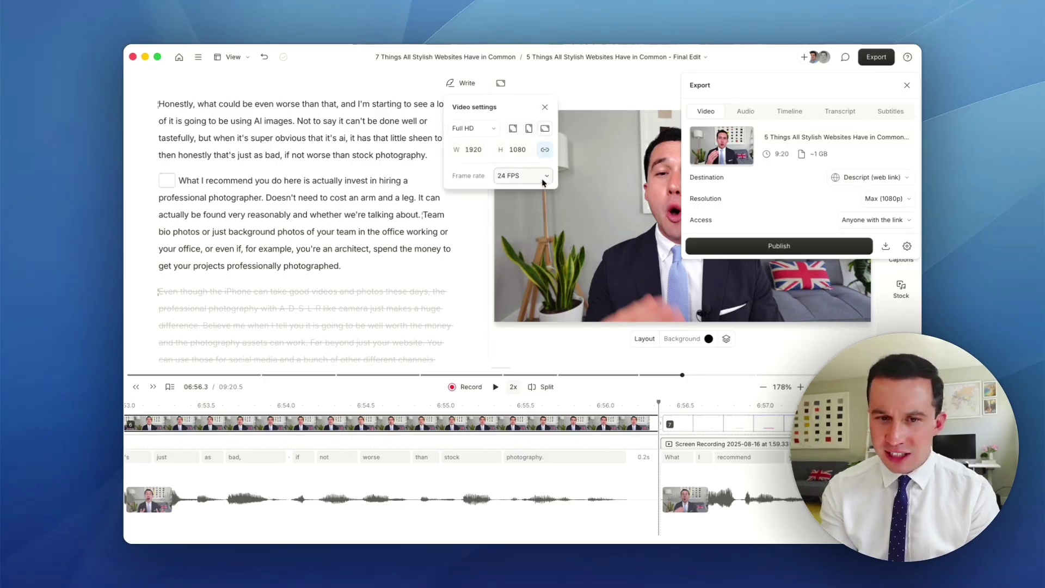
left_click(545, 106)
left_click(845, 57)
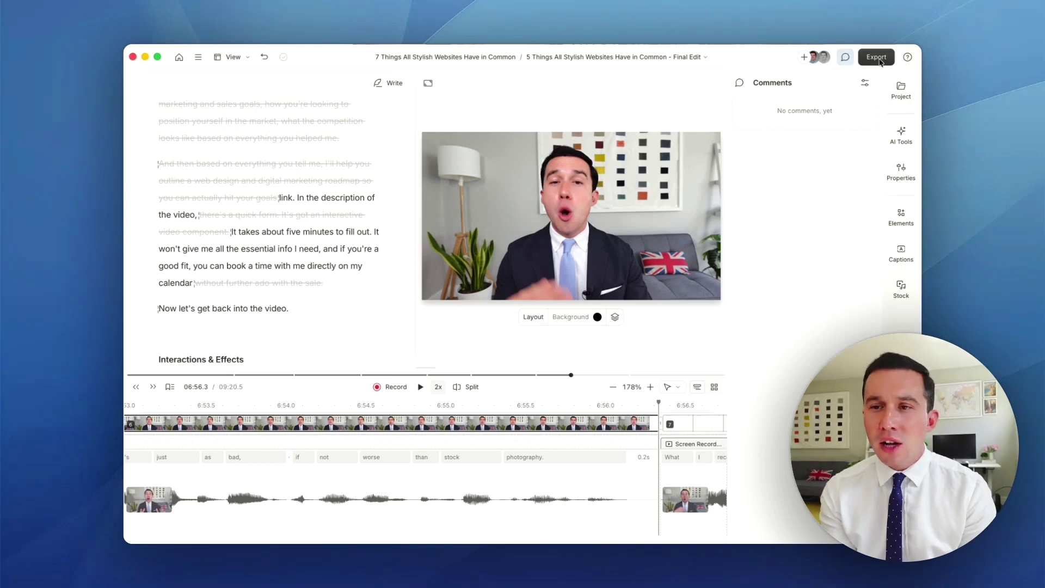
Hide the Comments panel and scroll the Final Edit script back up to the title
left_click(846, 56)
scroll(290, 212, "up", 15)
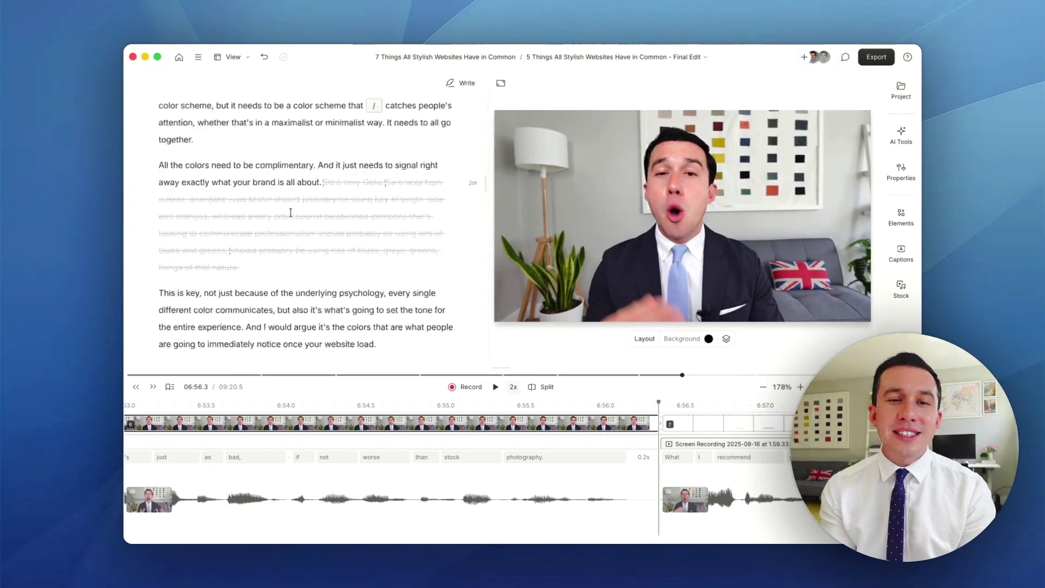